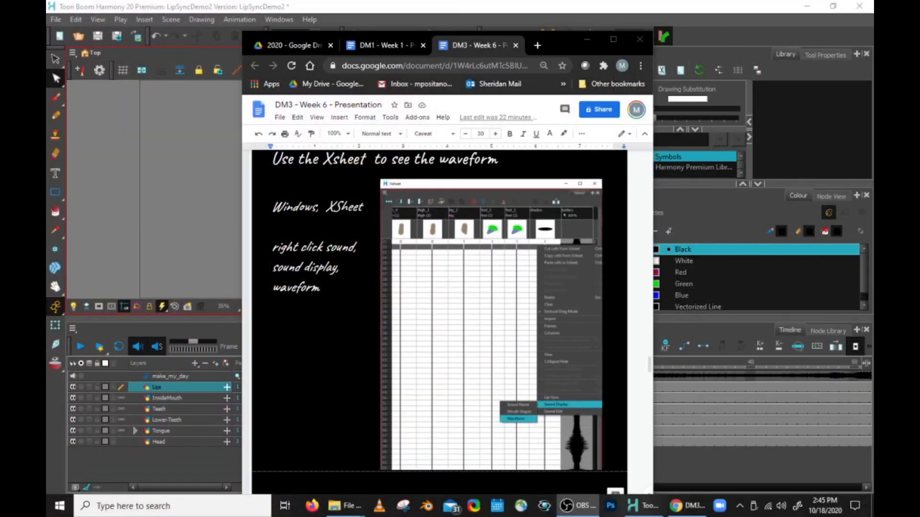
Step: Switch to Toon Boom Harmony and open the Xsheet window, placing it with the make_my_day sound column in view
{"action": "left_click", "coordinate": [134, 6]}
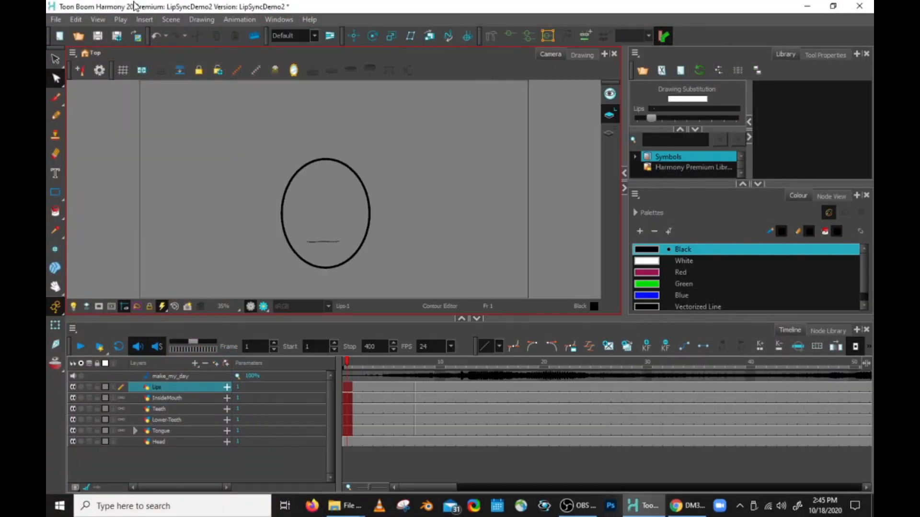
{"action": "left_click", "coordinate": [281, 20]}
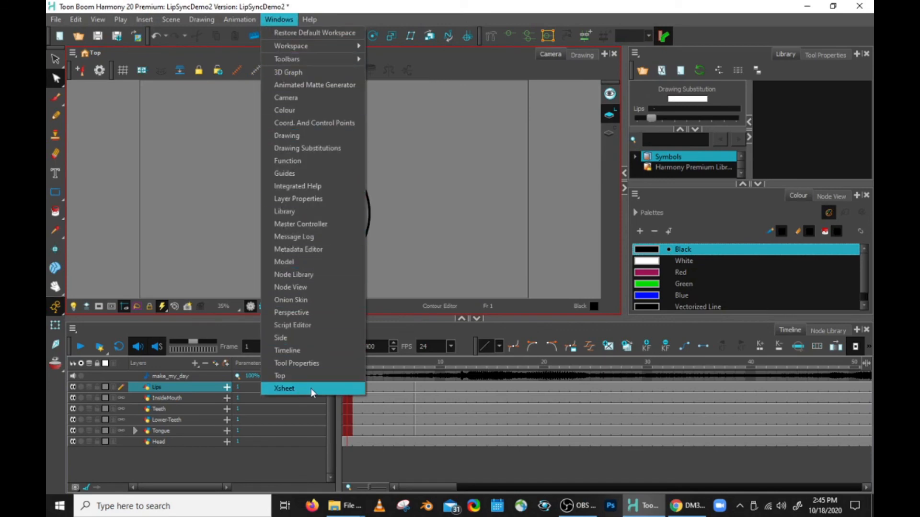
{"action": "left_click", "coordinate": [298, 391]}
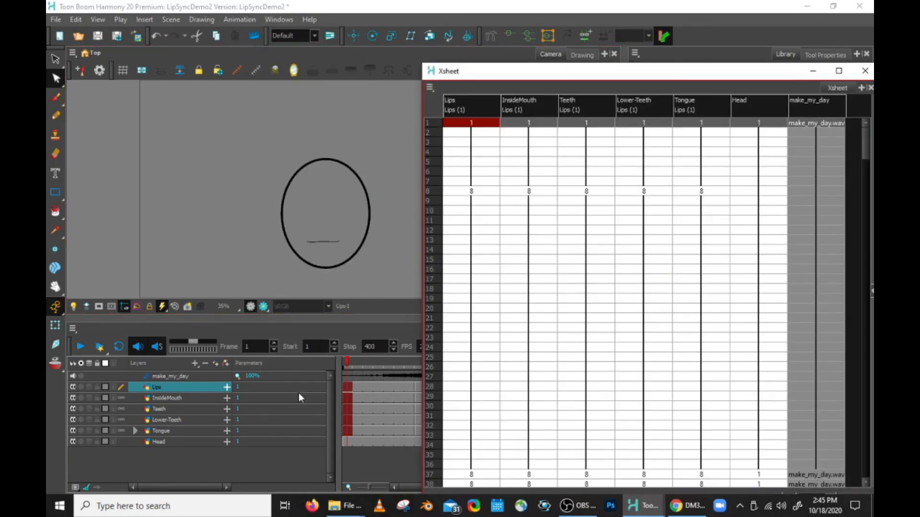
{"action": "left_click_drag", "start_coordinate": [635, 77], "coordinate": [561, 74]}
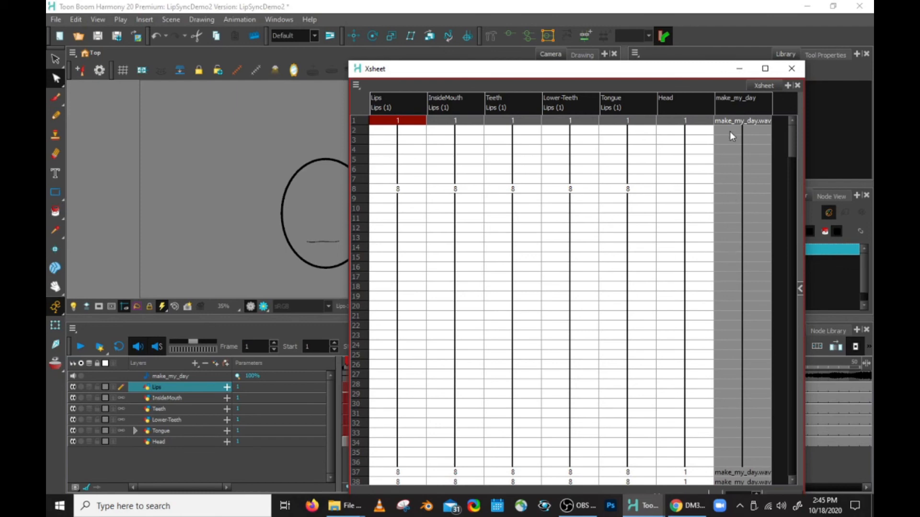
Step: Set the make_my_day sound column's display to Waveform in the Xsheet
{"action": "left_click", "coordinate": [744, 98]}
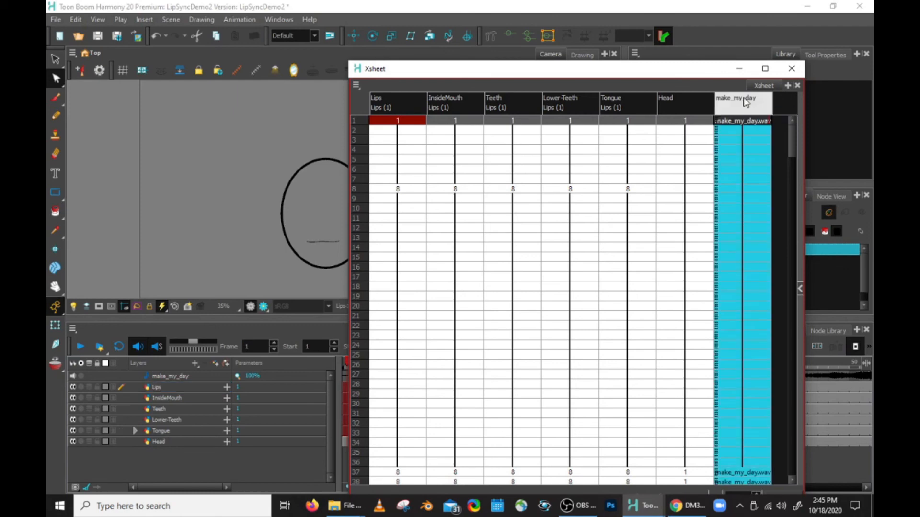
{"action": "right_click", "coordinate": [737, 214]}
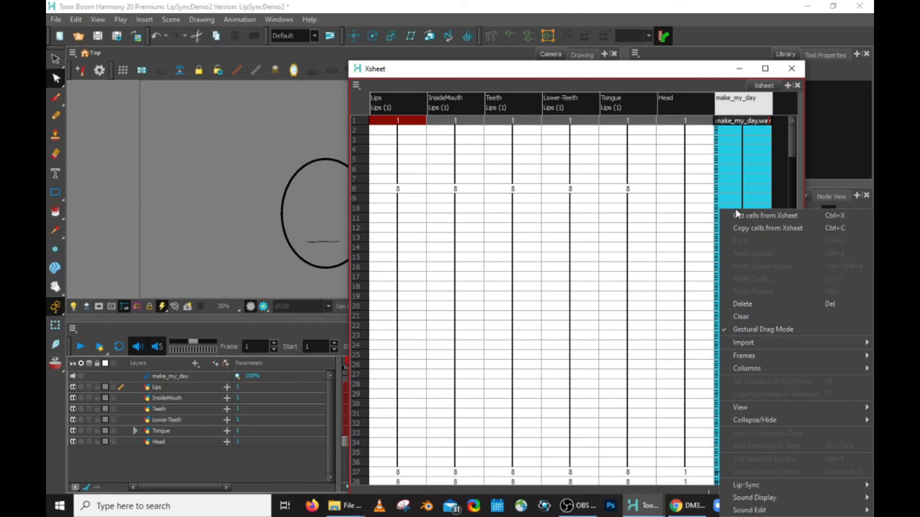
{"action": "mouse_move", "coordinate": [781, 499]}
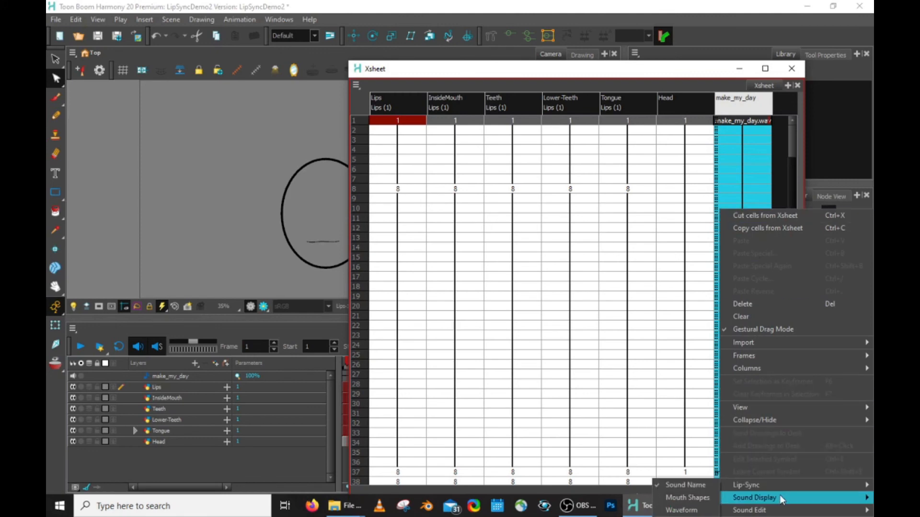
{"action": "left_click", "coordinate": [683, 510]}
{"action": "mouse_move", "coordinate": [686, 513]}
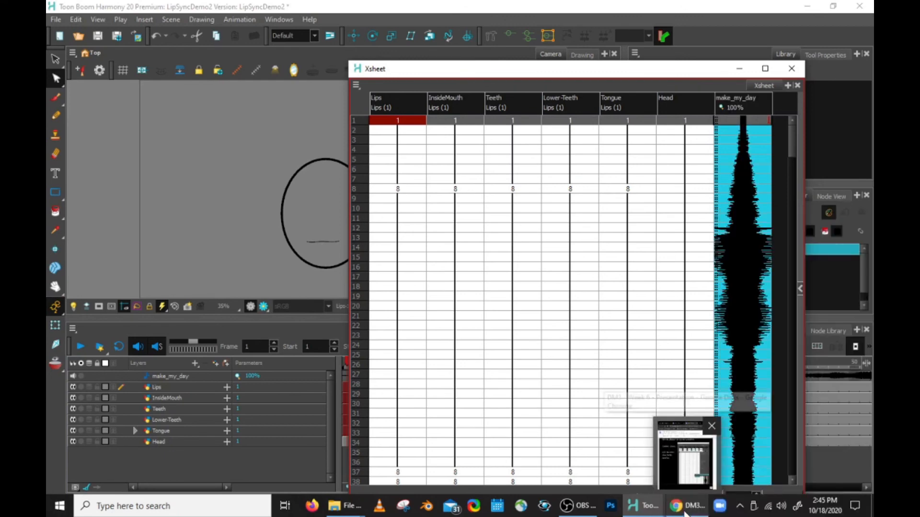
{"action": "right_click", "coordinate": [744, 182]}
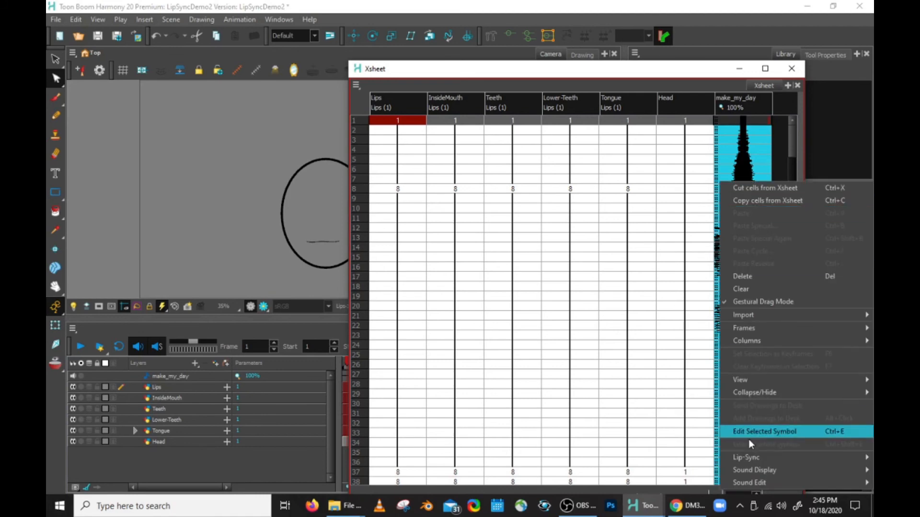
{"action": "mouse_move", "coordinate": [751, 472]}
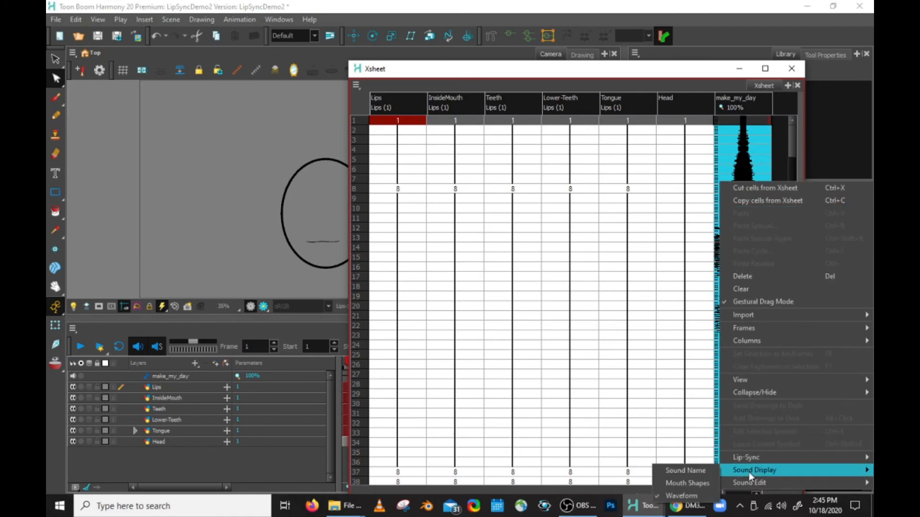
{"action": "left_click", "coordinate": [686, 497]}
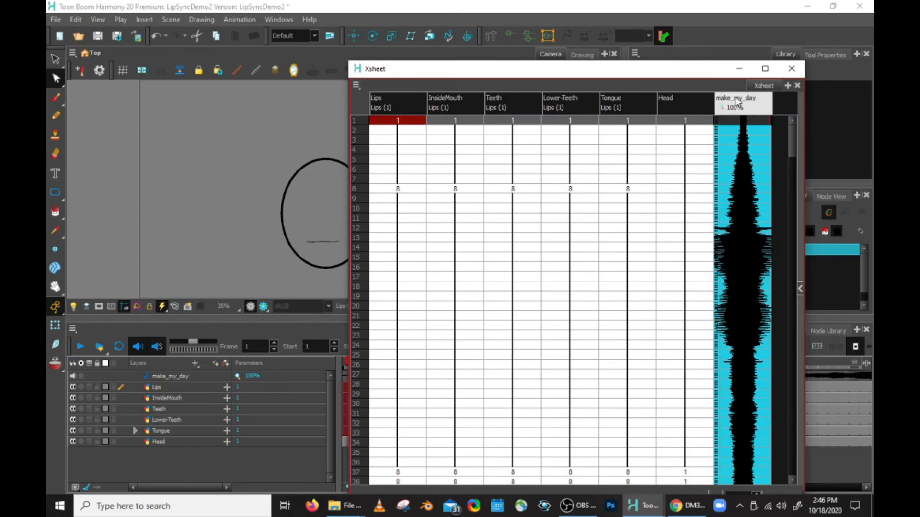
Step: Run Auto Lip-Sync Detection on the make_my_day sound column
{"action": "left_click", "coordinate": [739, 130]}
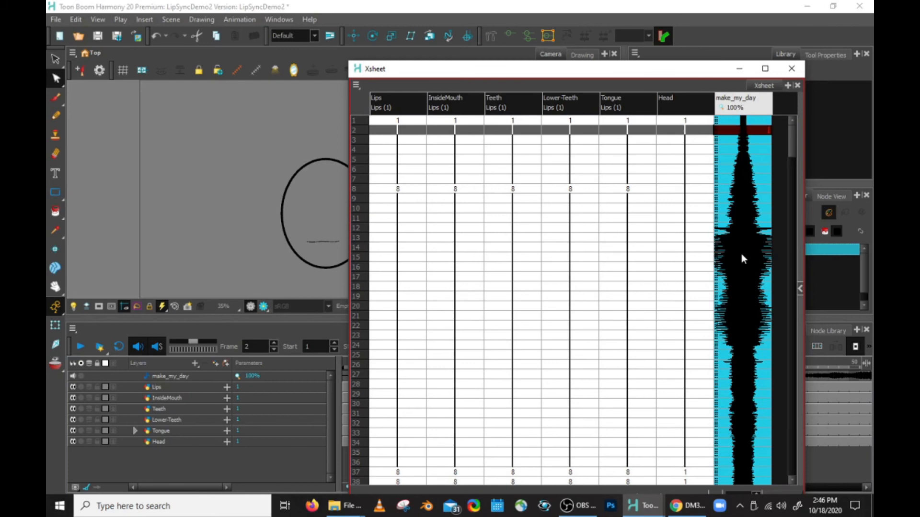
{"action": "right_click", "coordinate": [744, 105]}
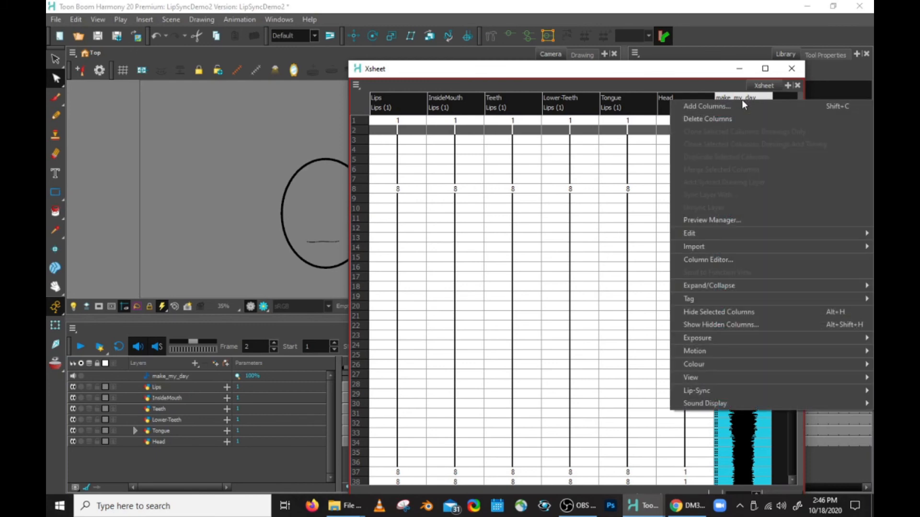
{"action": "right_click", "coordinate": [741, 424]}
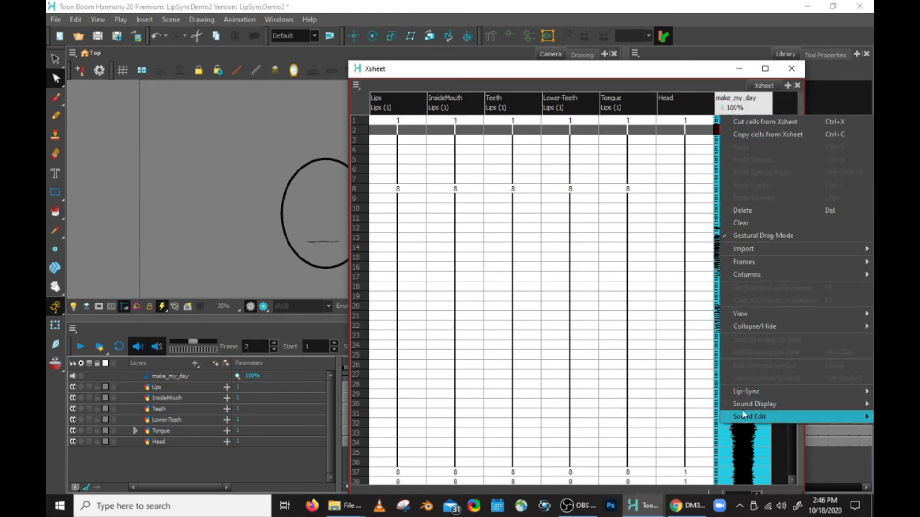
{"action": "mouse_move", "coordinate": [746, 392]}
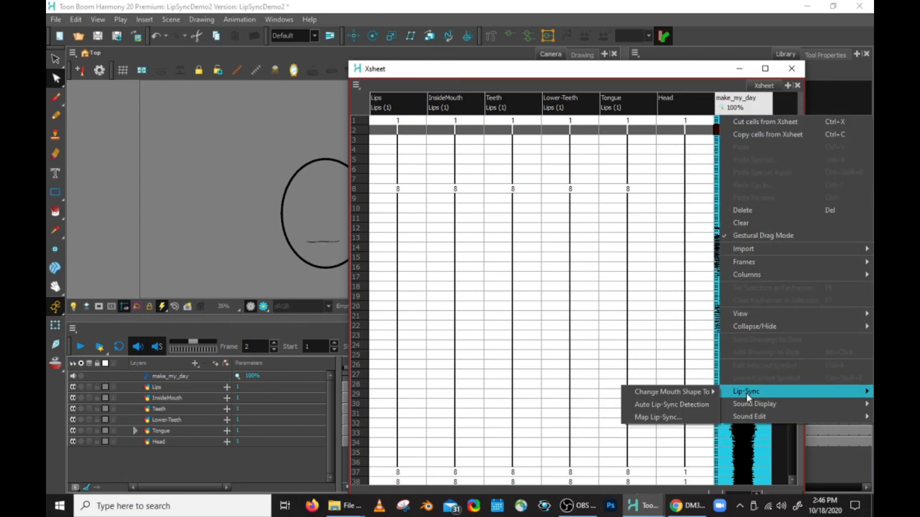
{"action": "right_click", "coordinate": [747, 440]}
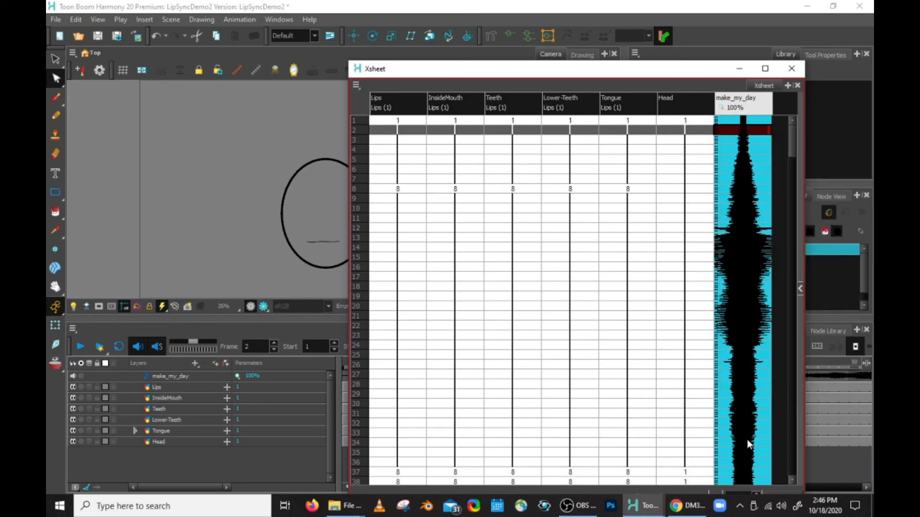
{"action": "mouse_move", "coordinate": [751, 408]}
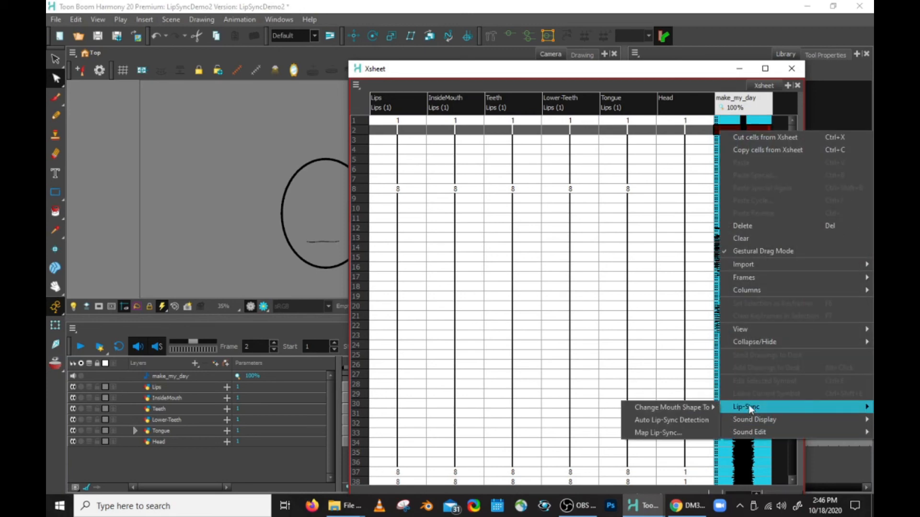
{"action": "left_click", "coordinate": [682, 421]}
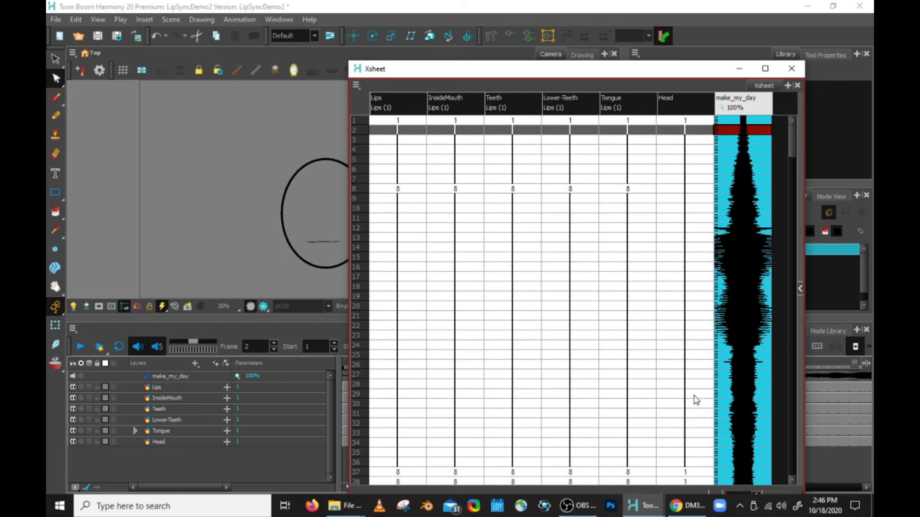
Step: Open the Map Lip-Sync settings for the make_my_day sound column and place the dialog clear of the waveform
{"action": "right_click", "coordinate": [729, 154]}
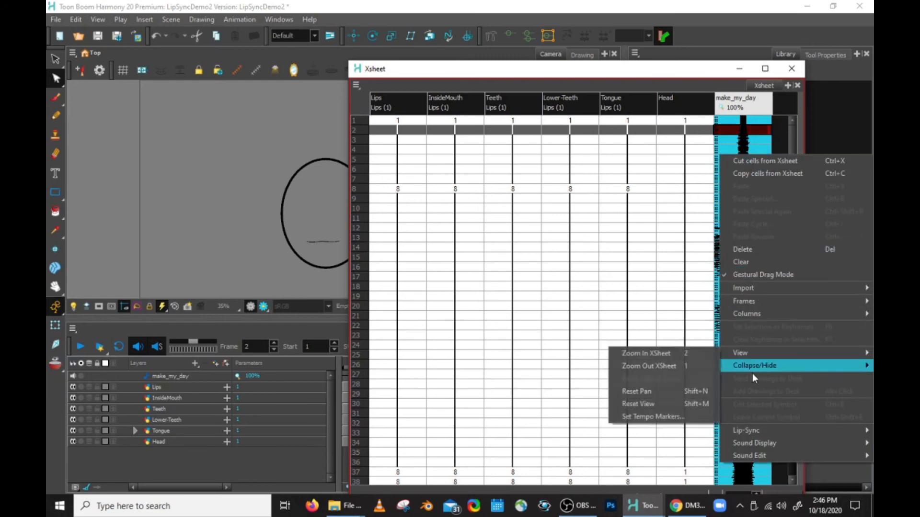
{"action": "mouse_move", "coordinate": [749, 431]}
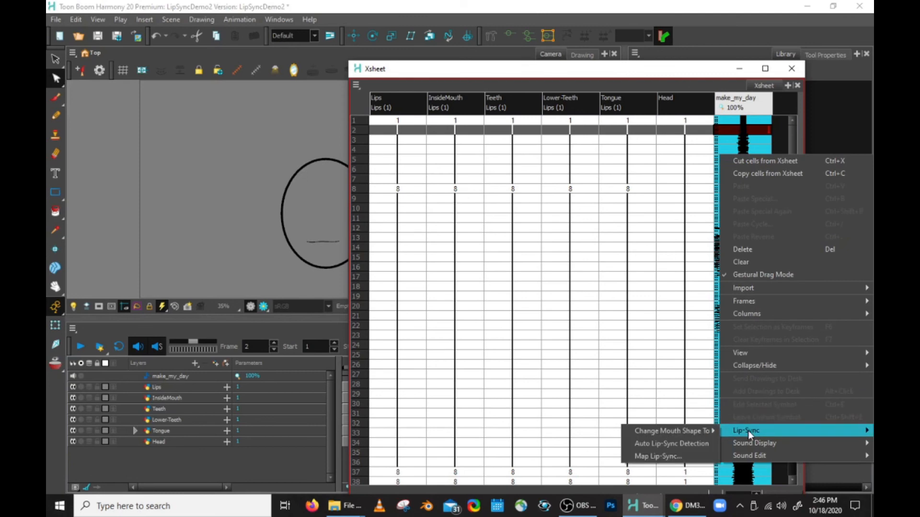
{"action": "left_click", "coordinate": [664, 457]}
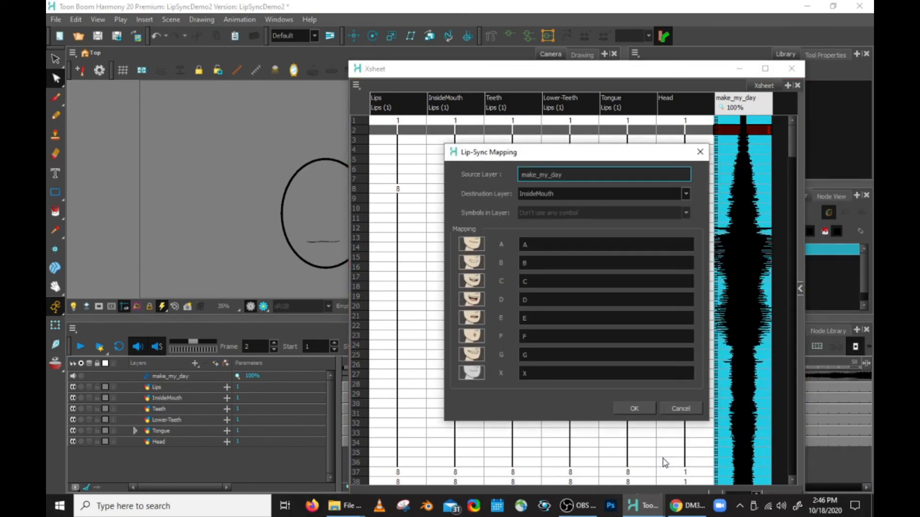
{"action": "left_click_drag", "start_coordinate": [603, 154], "coordinate": [611, 138]}
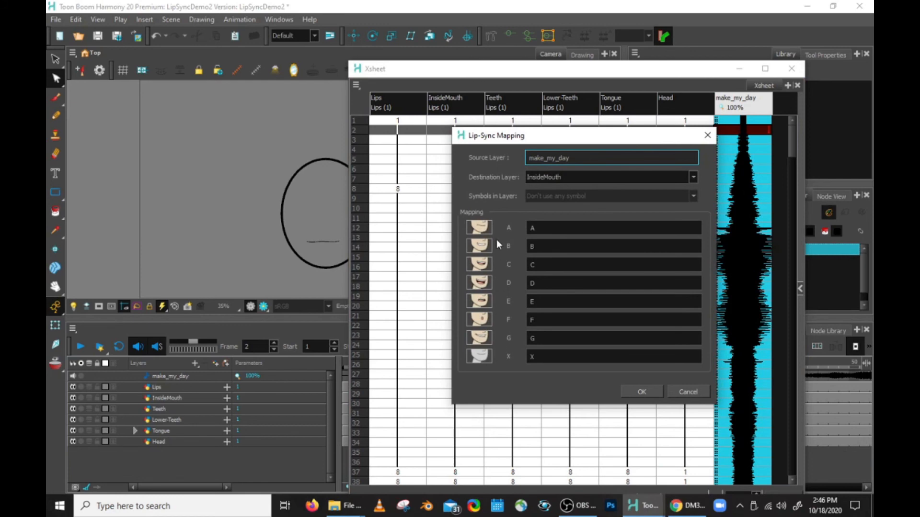
Step: Map the mouth shapes A, B, C, D, E, F, G and X to drawings 1, 2, 3, 4, 5, 6, 7 and 8 respectively
{"action": "double_click", "coordinate": [534, 228]}
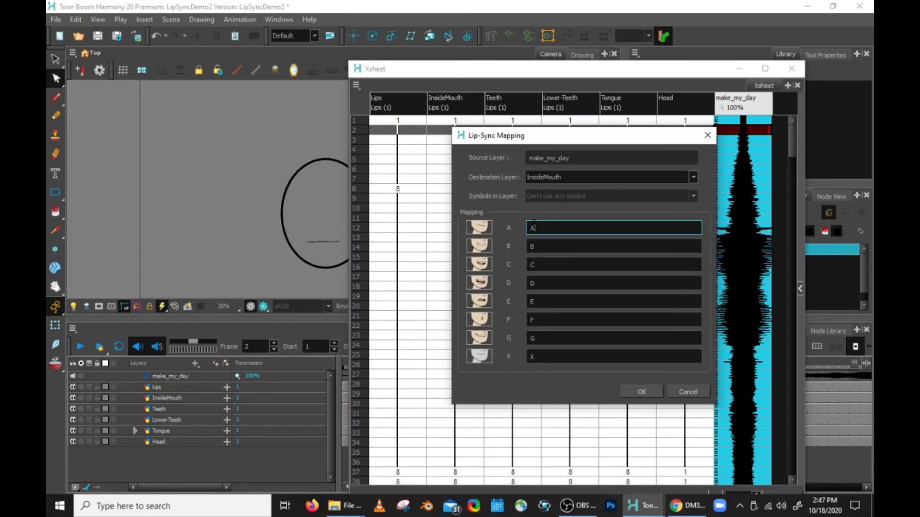
{"action": "type", "text": "1"}
{"action": "key", "text": "Tab"}
{"action": "type", "text": "2"}
{"action": "key", "text": "Tab"}
{"action": "type", "text": "3"}
{"action": "key", "text": "Tab"}
{"action": "type", "text": "4"}
{"action": "key", "text": "Tab"}
{"action": "type", "text": "5"}
{"action": "key", "text": "Tab"}
{"action": "type", "text": "65"}
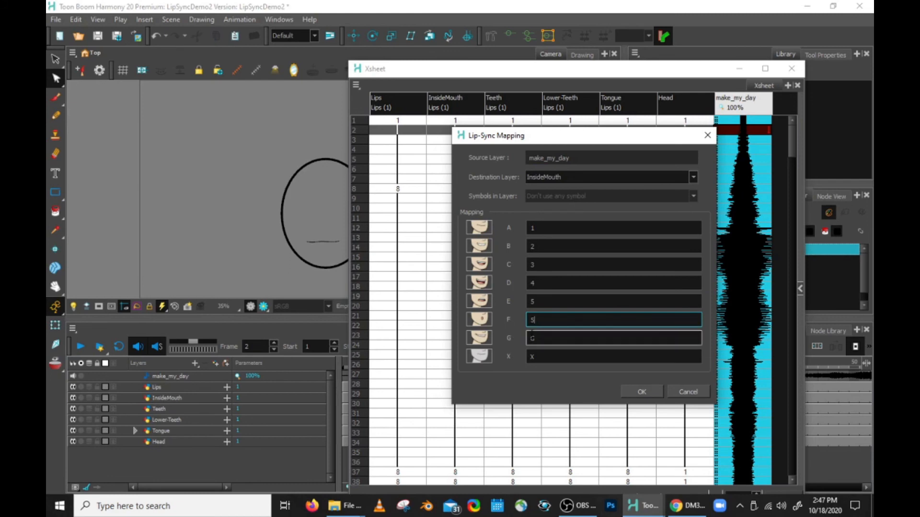
{"action": "key", "text": "BackSpace"}
{"action": "key", "text": "Tab"}
{"action": "type", "text": "7"}
{"action": "key", "text": "Tab"}
{"action": "type", "text": "8"}
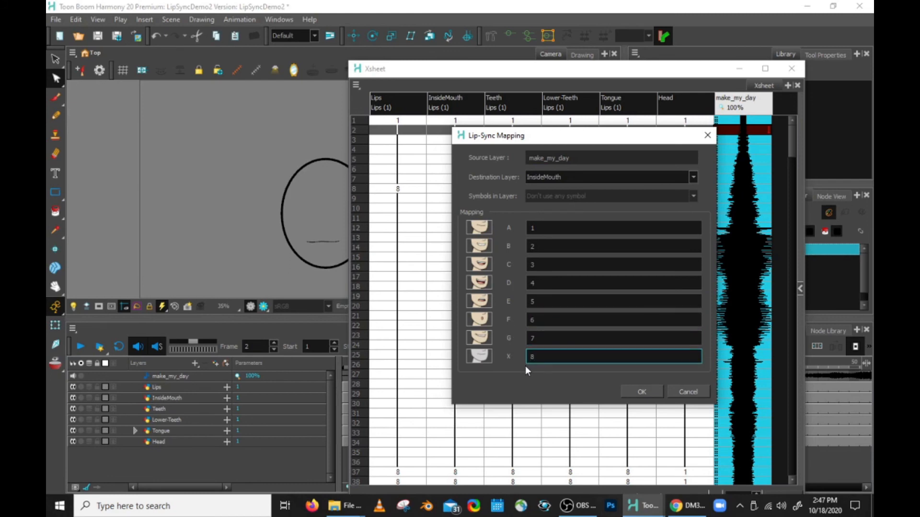
Step: Try to set the lip-sync mapping's destination layer to lips
{"action": "left_click", "coordinate": [549, 178]}
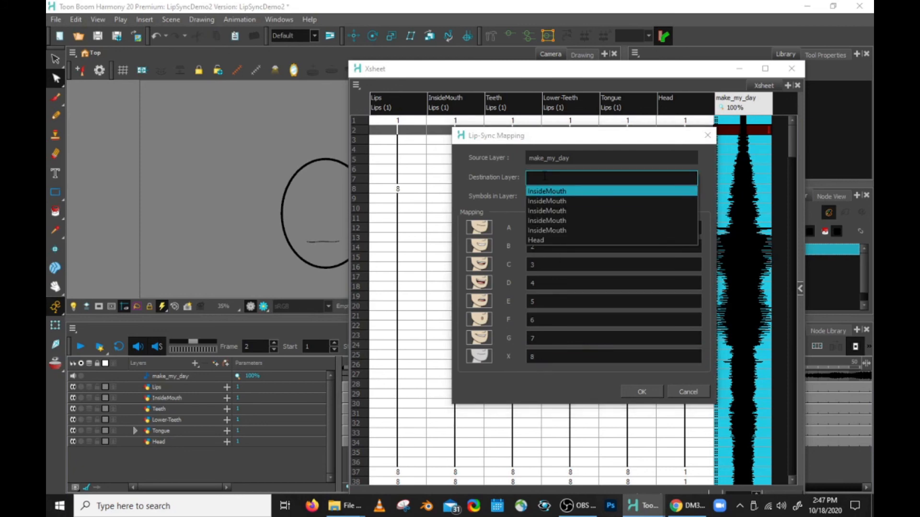
{"action": "left_click", "coordinate": [545, 177]}
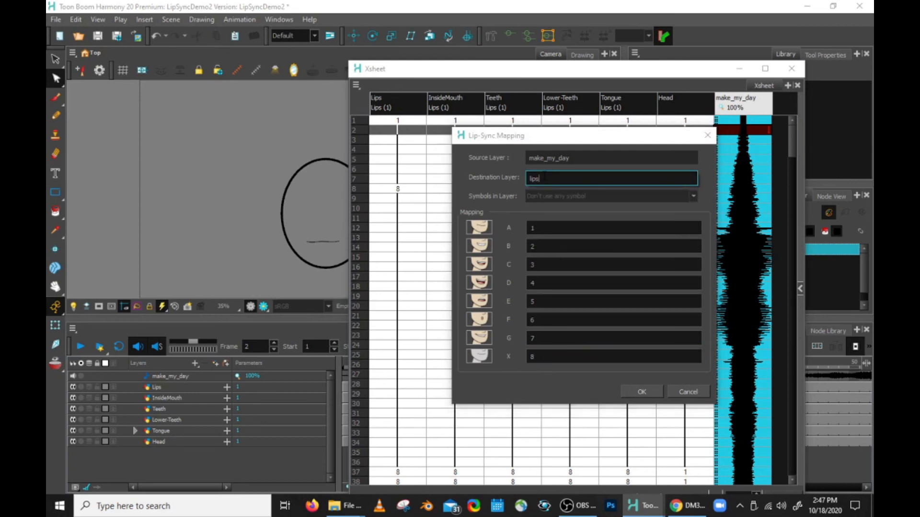
{"action": "key", "text": "Return"}
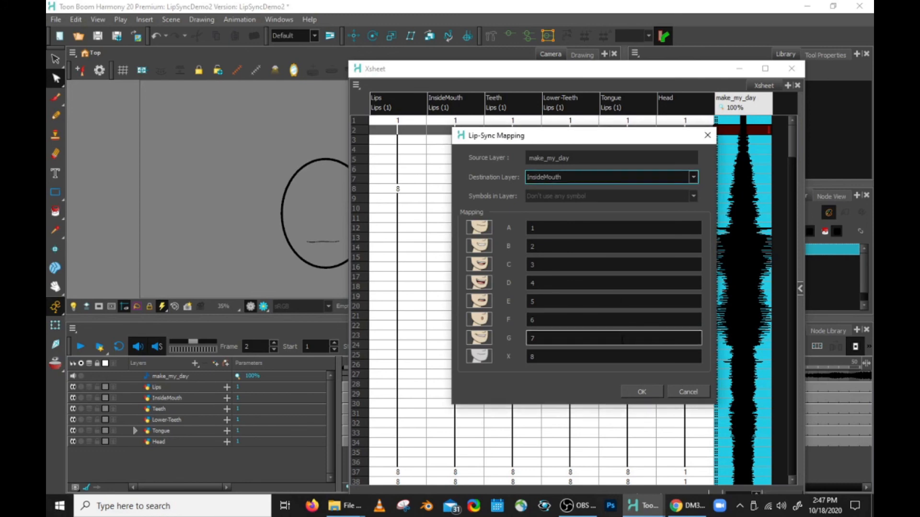
Step: Apply the lip-sync mapping with InsideMouth as the destination layer and minimize the Xsheet window
{"action": "left_click", "coordinate": [638, 392]}
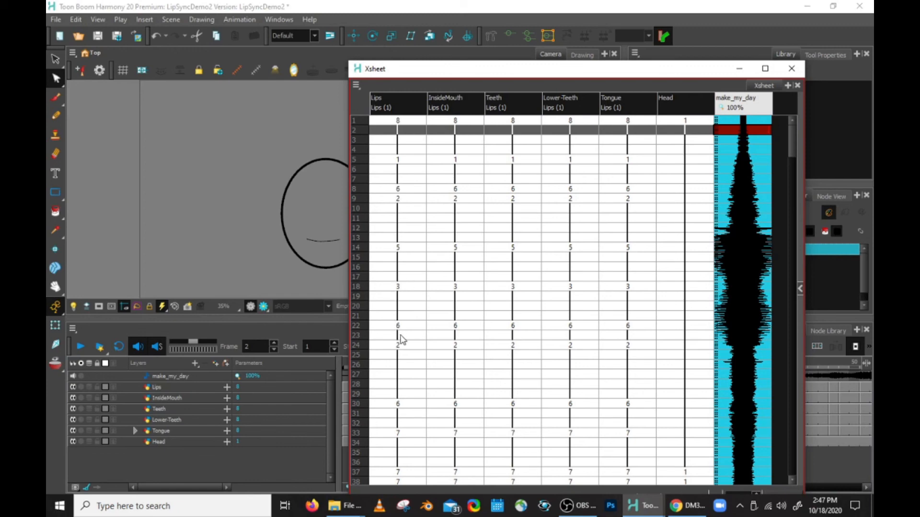
{"action": "left_click", "coordinate": [738, 69]}
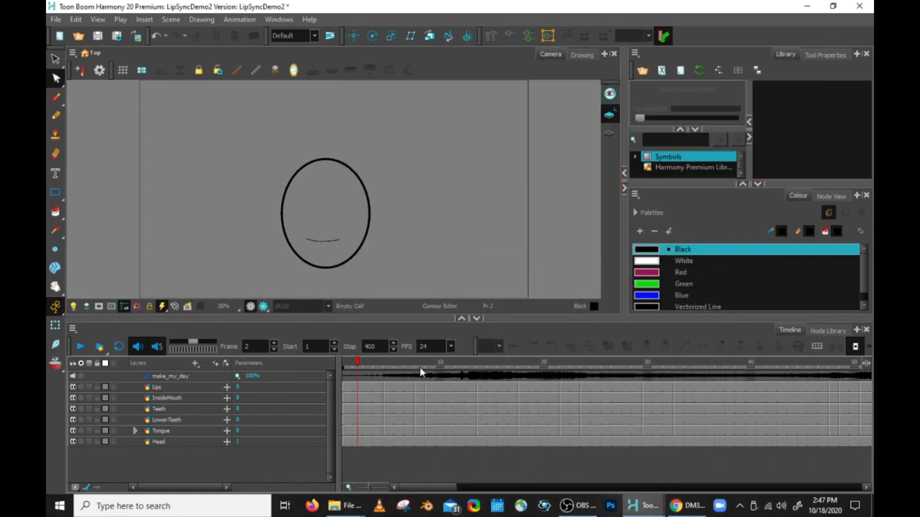
Step: Play the scene to preview the mapped mouth shapes against the audio
{"action": "mouse_move", "coordinate": [359, 365]}
{"action": "left_mouse_down"}
{"action": "mouse_move", "coordinate": [544, 362]}
{"action": "mouse_move", "coordinate": [368, 363]}
{"action": "left_mouse_up"}
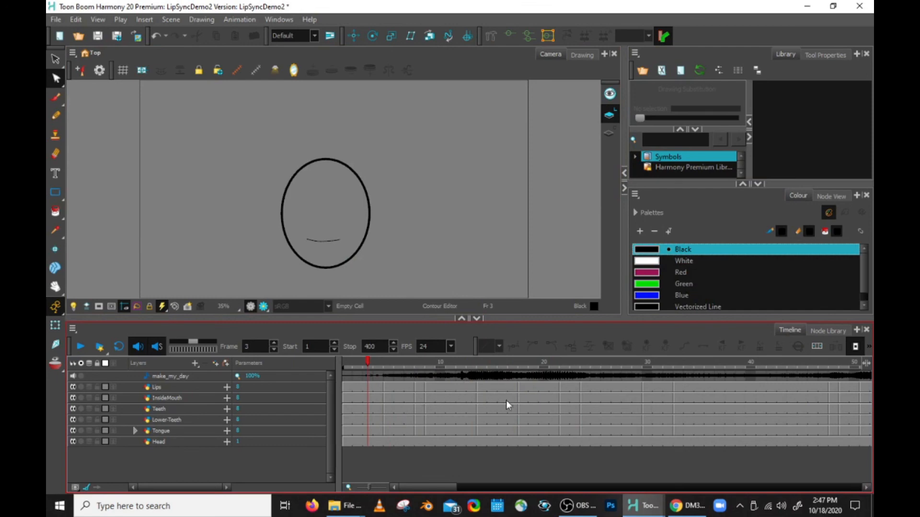
{"action": "left_click", "coordinate": [79, 347]}
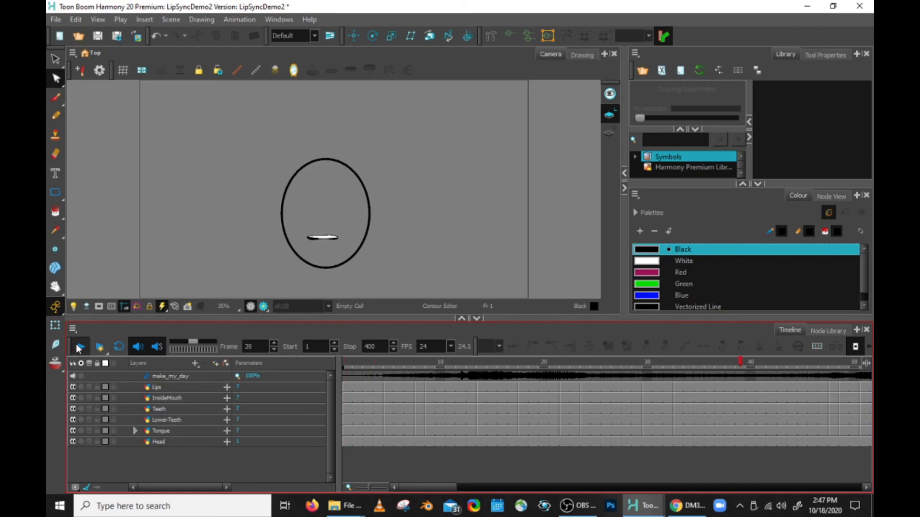
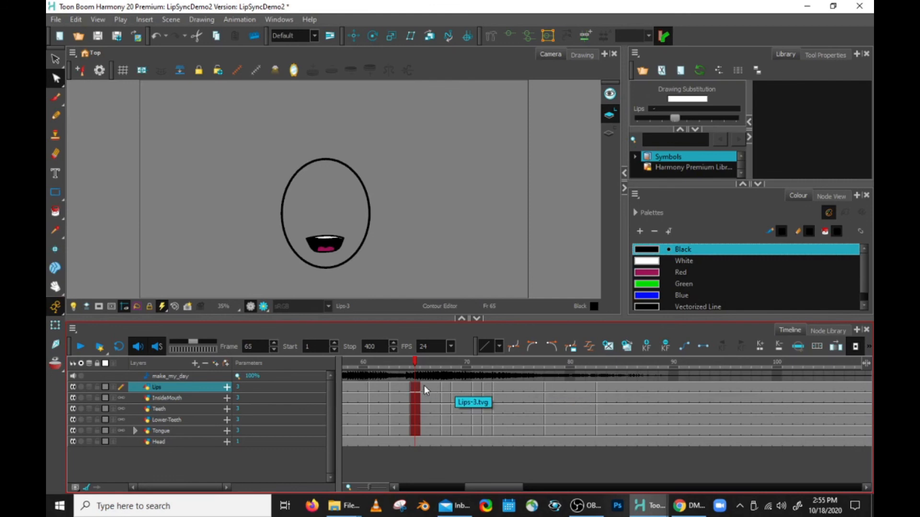
Step: Examine the mouth drawings on the Lips layer between frames 64 and 72
{"action": "left_click", "coordinate": [448, 386]}
{"action": "left_click", "coordinate": [456, 386]}
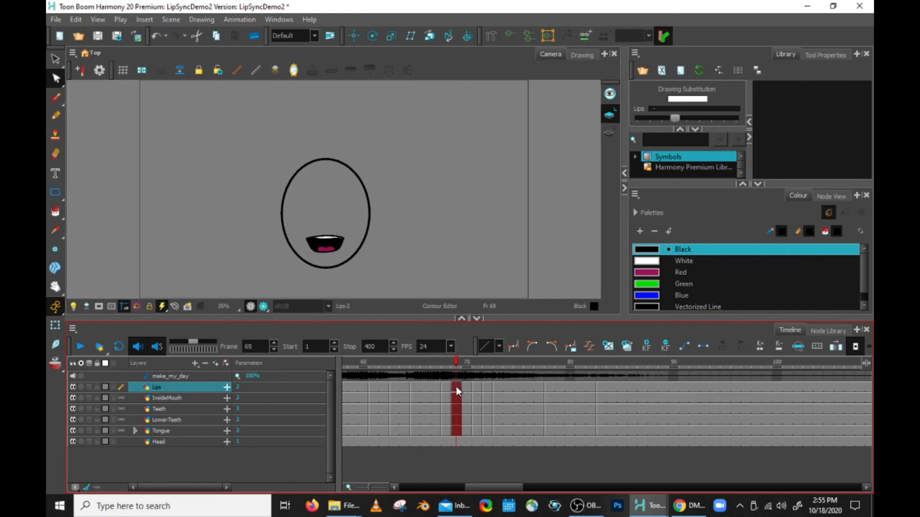
{"action": "left_click", "coordinate": [467, 387]}
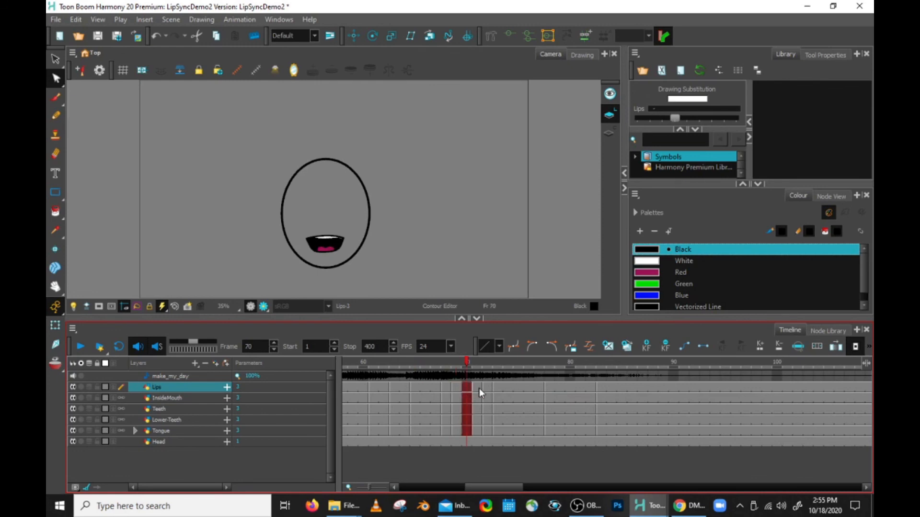
{"action": "left_click", "coordinate": [478, 390]}
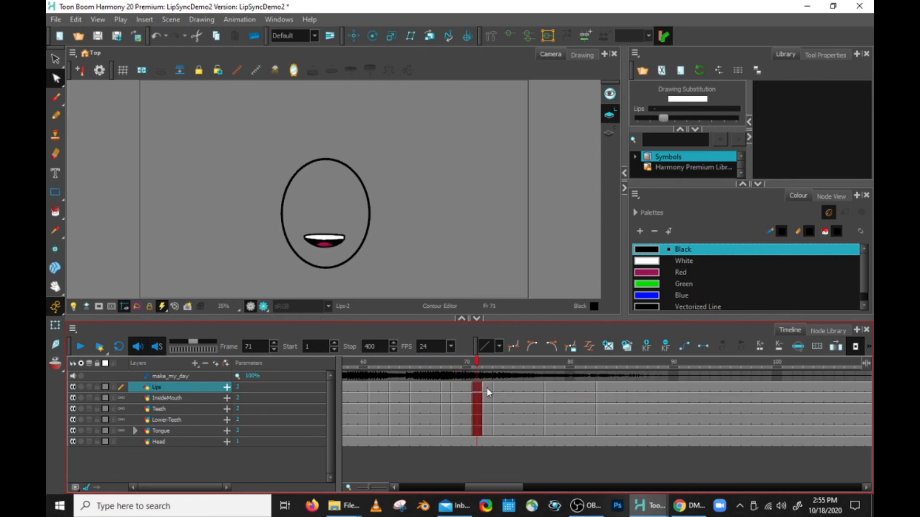
{"action": "left_click", "coordinate": [487, 391]}
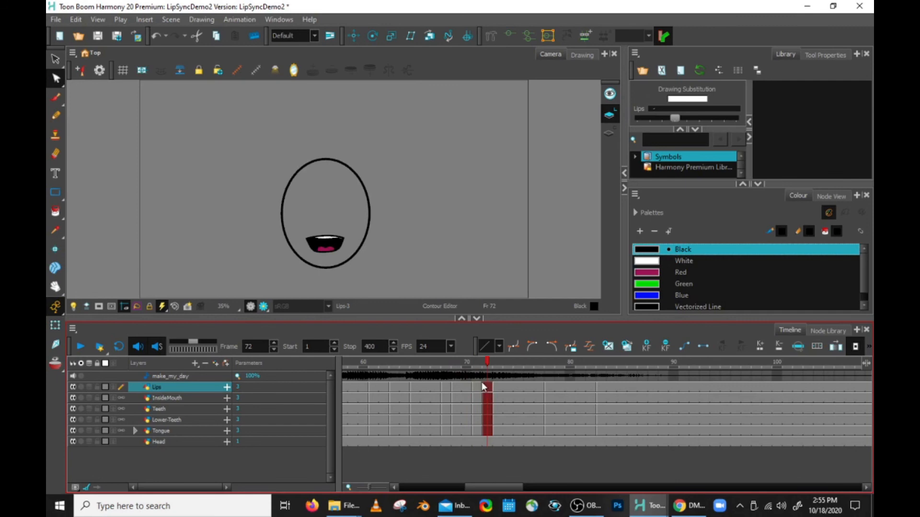
{"action": "left_click", "coordinate": [431, 394]}
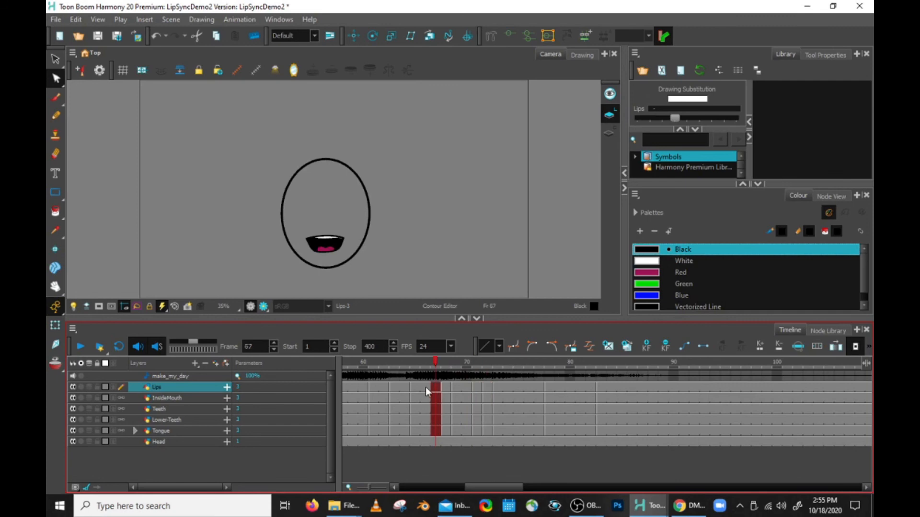
{"action": "left_click", "coordinate": [407, 392]}
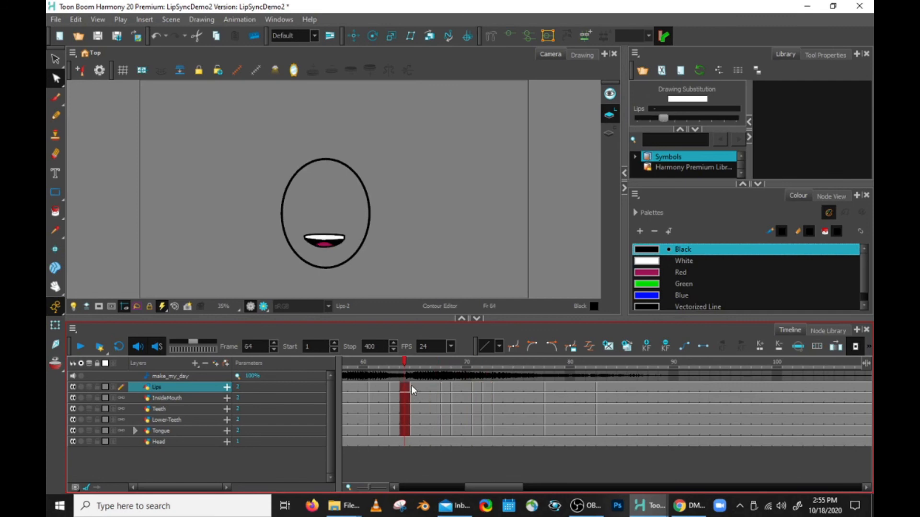
Step: Select the Lips layer's cells from frame 65 to 82 and substitute drawing 3 across the whole range
{"action": "left_click", "coordinate": [418, 391]}
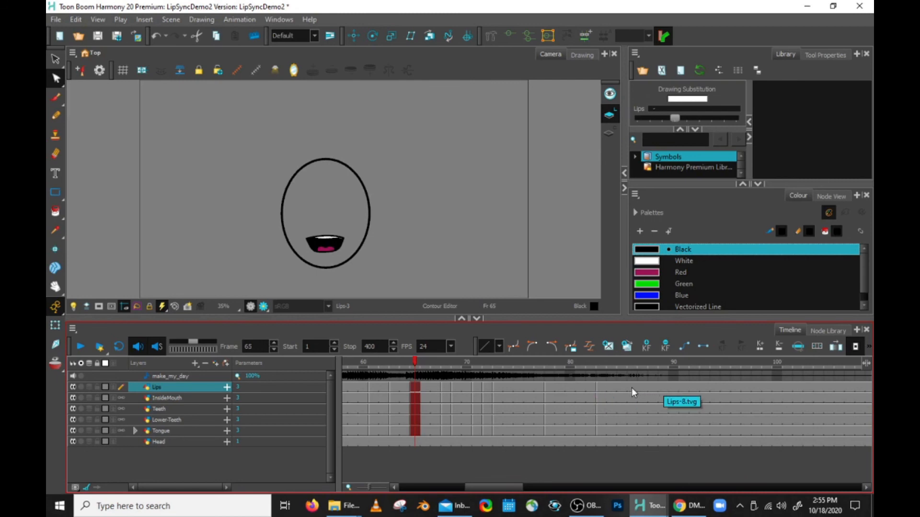
{"action": "left_click", "coordinate": [595, 389], "text": "shift"}
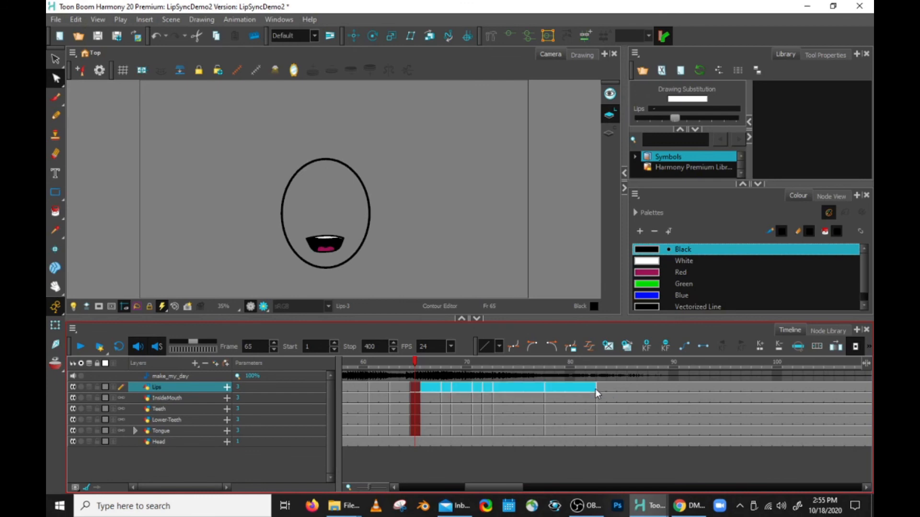
{"action": "left_click", "coordinate": [415, 386]}
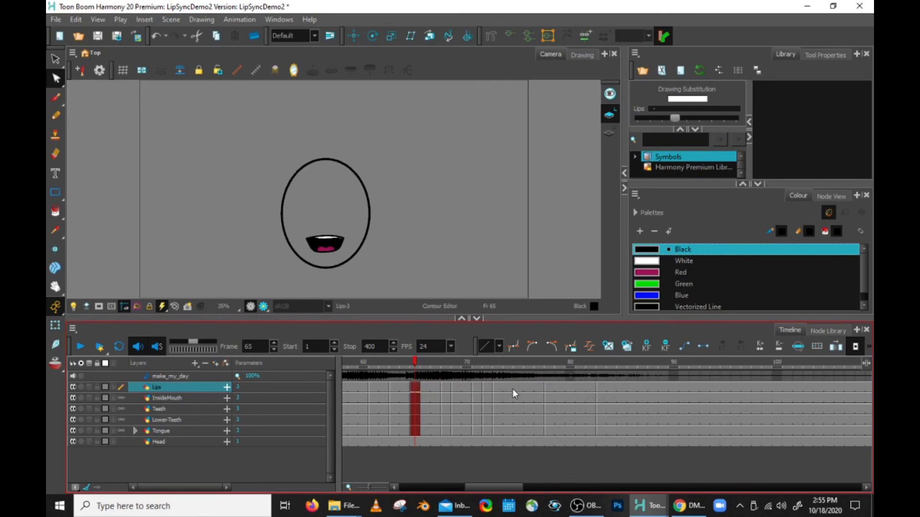
{"action": "left_click", "coordinate": [593, 387], "text": "shift"}
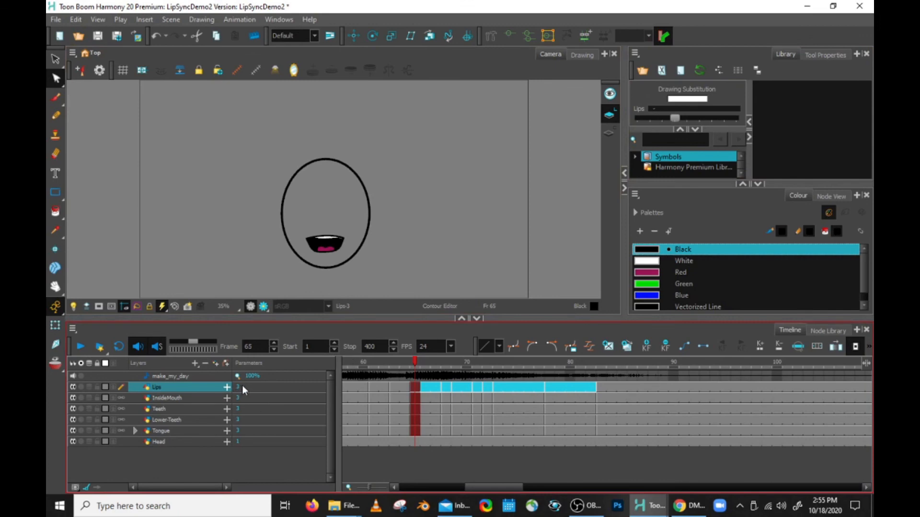
{"action": "left_click", "coordinate": [663, 117]}
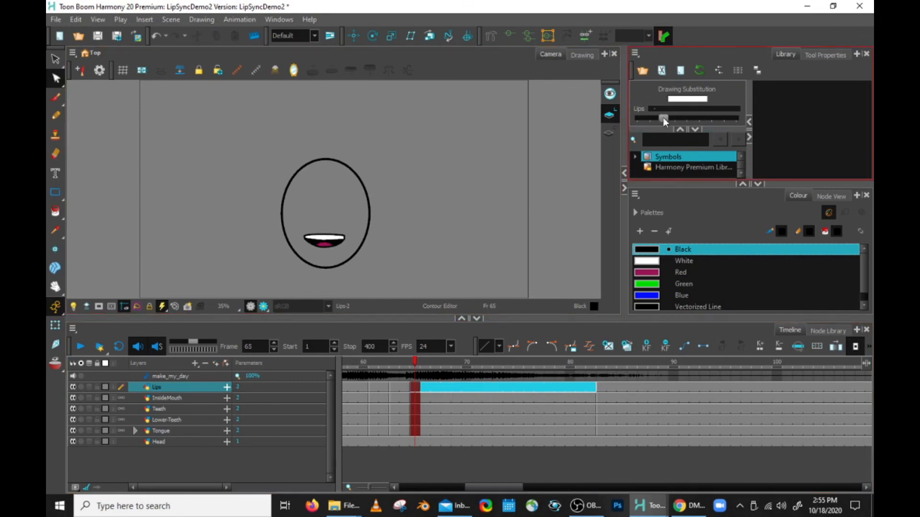
{"action": "left_click", "coordinate": [672, 116]}
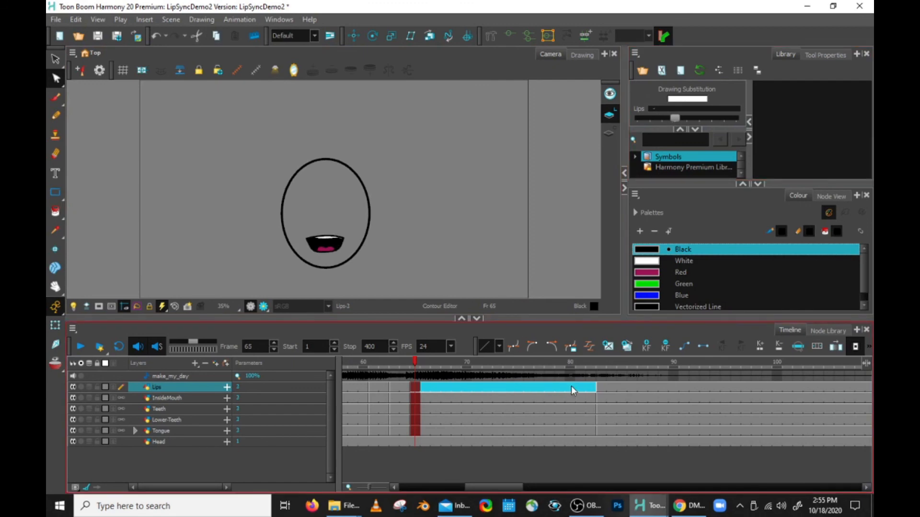
Step: Play the scene twice from frame 1 to check the held open mouth against the audio
{"action": "left_click_drag", "start_coordinate": [496, 486], "coordinate": [377, 482]}
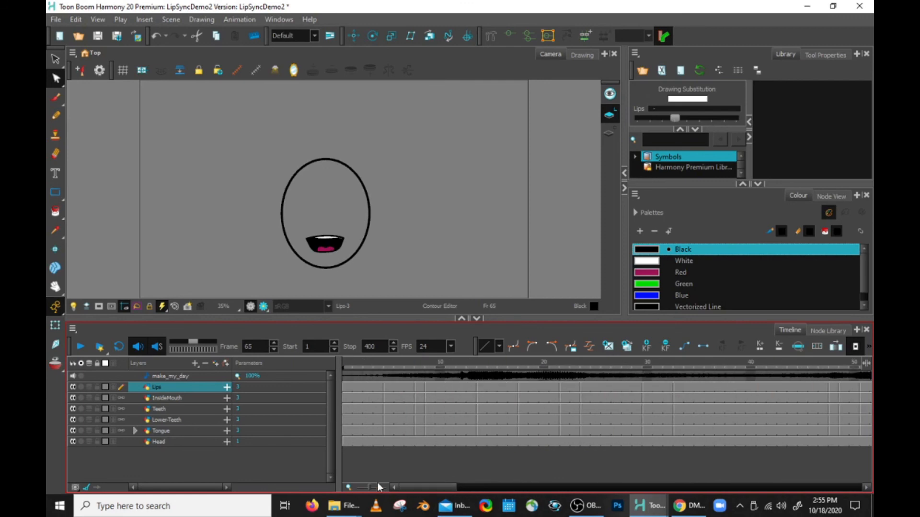
{"action": "left_click", "coordinate": [379, 362]}
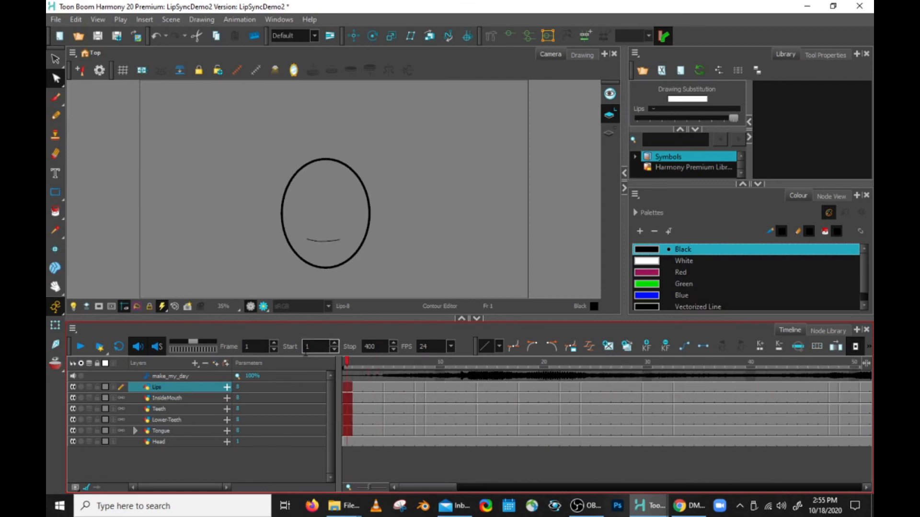
{"action": "left_click", "coordinate": [80, 348]}
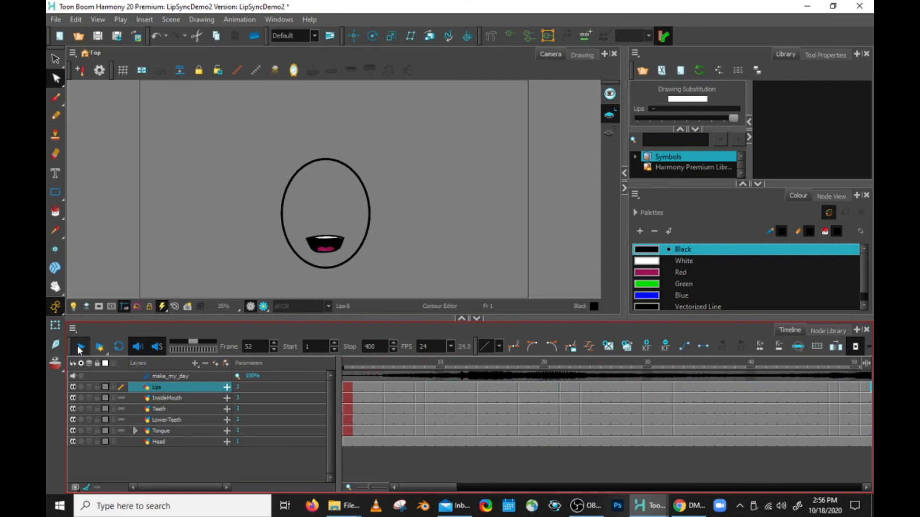
{"action": "left_click", "coordinate": [79, 350]}
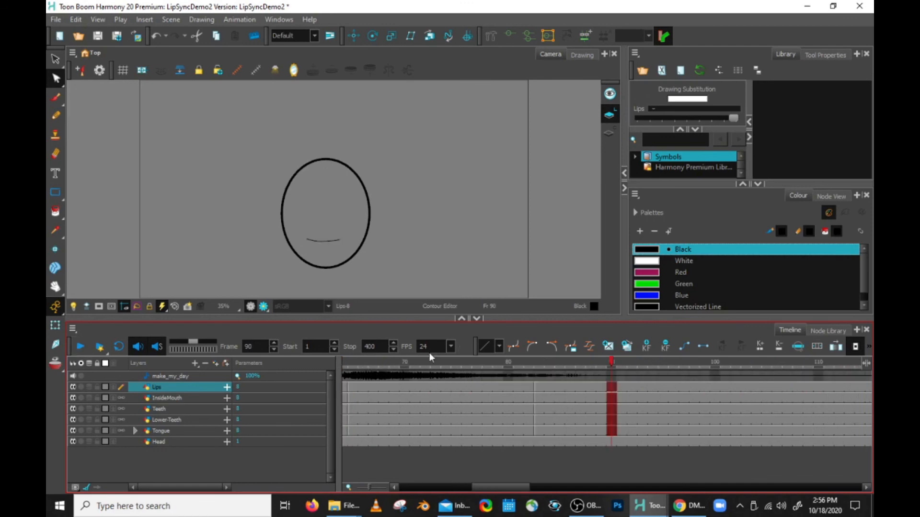
{"action": "left_click_drag", "start_coordinate": [415, 362], "coordinate": [436, 363]}
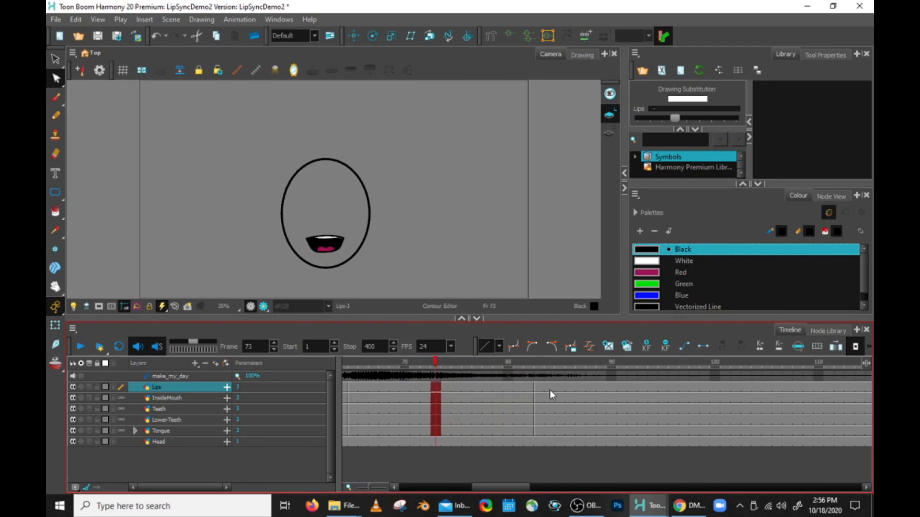
{"action": "left_click_drag", "start_coordinate": [518, 487], "coordinate": [372, 478]}
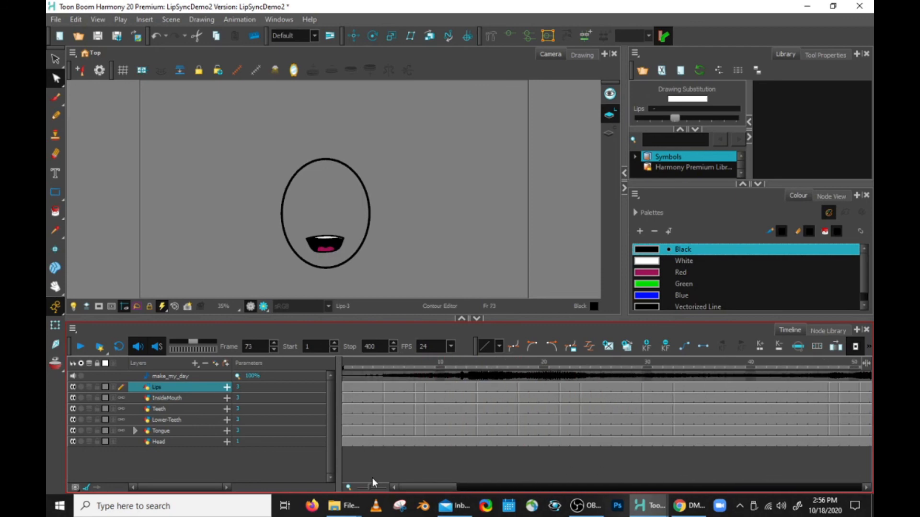
{"action": "left_click", "coordinate": [360, 363]}
{"action": "left_click", "coordinate": [80, 346]}
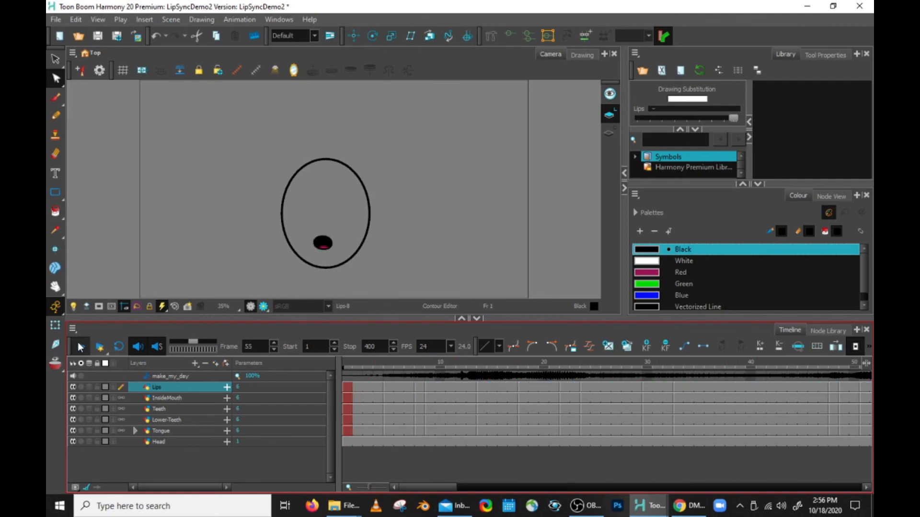
{"action": "left_click", "coordinate": [80, 345]}
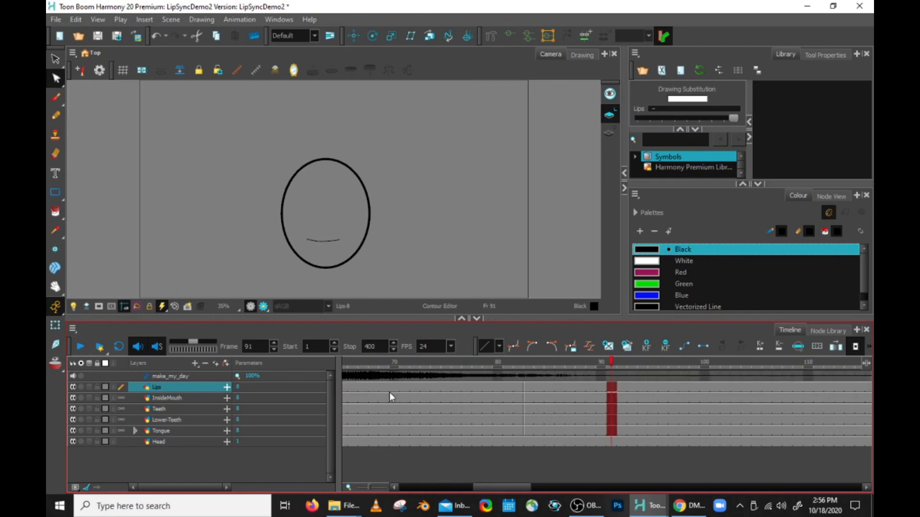
Step: Shorten the exposure of the held mouth drawing at frame 73 by four frames
{"action": "left_click_drag", "start_coordinate": [516, 485], "coordinate": [494, 484]}
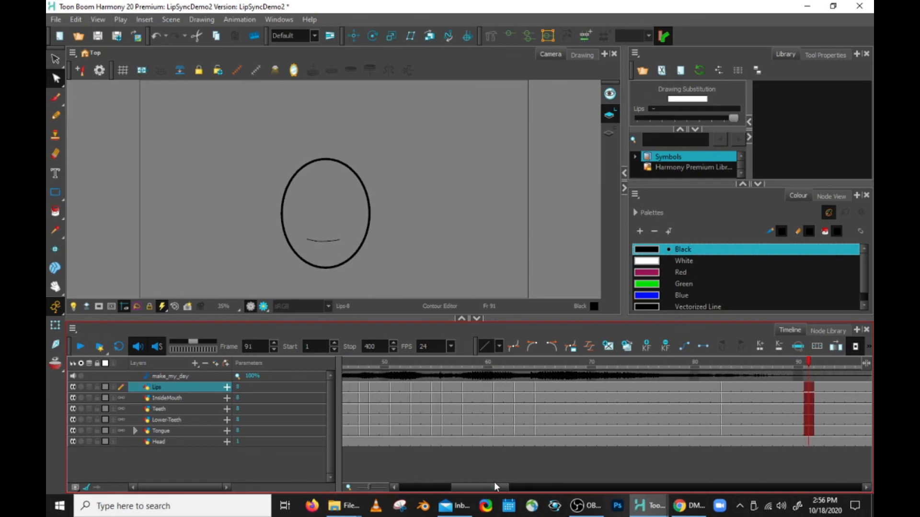
{"action": "left_click", "coordinate": [623, 391]}
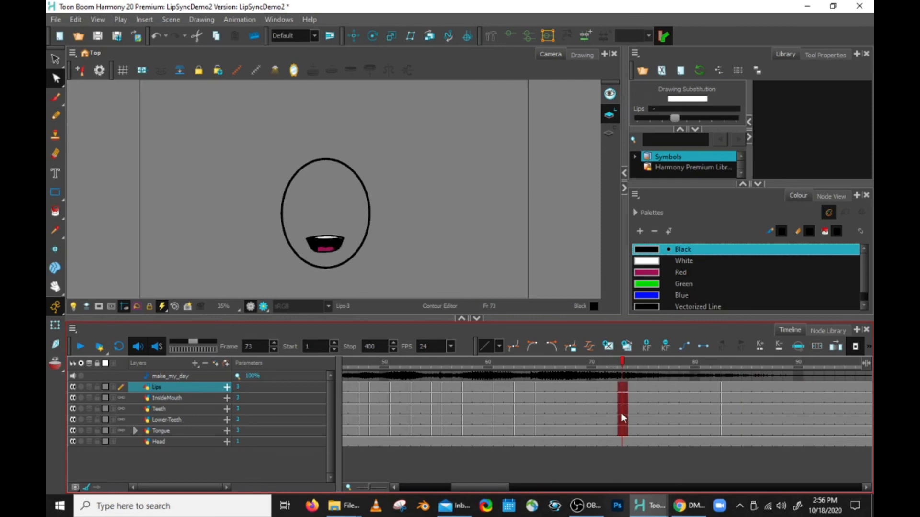
{"action": "left_click", "coordinate": [621, 432]}
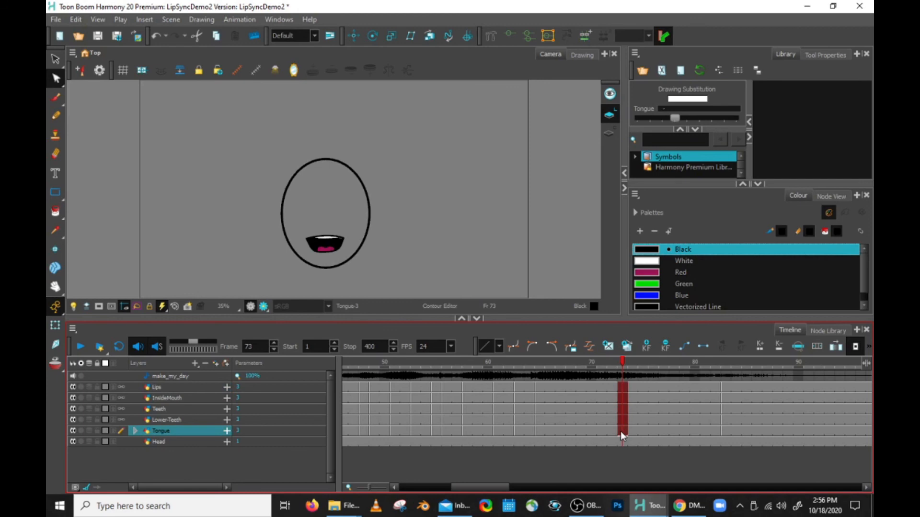
{"action": "key", "text": "minus"}
{"action": "key", "text": "minus"}
{"action": "key", "text": "minus"}
{"action": "key", "text": "minus"}
Step: Replay the scene from frame 1 and scrub through the shortened mouth hold up to frame 76
{"action": "mouse_move", "coordinate": [496, 364]}
{"action": "left_mouse_down"}
{"action": "mouse_move", "coordinate": [337, 359]}
{"action": "mouse_move", "coordinate": [347, 361]}
{"action": "left_mouse_up"}
{"action": "left_click", "coordinate": [426, 486]}
{"action": "left_click", "coordinate": [80, 347]}
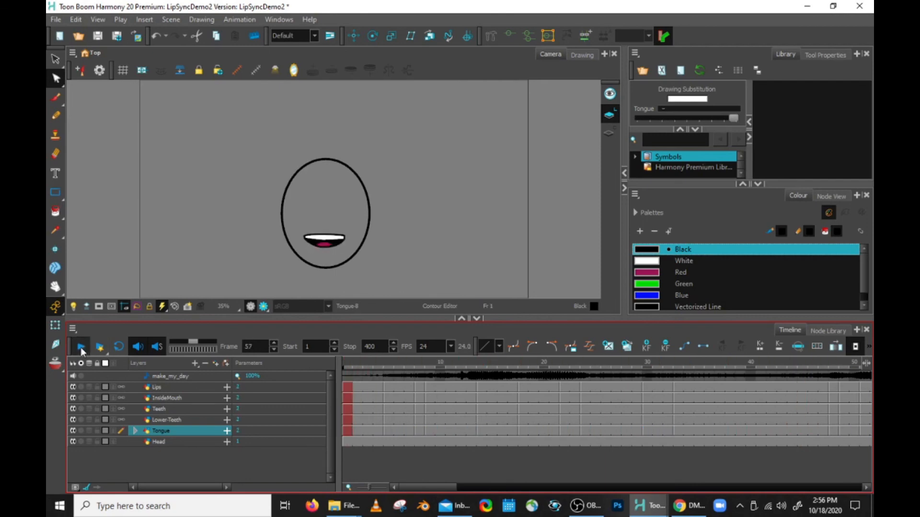
{"action": "left_click", "coordinate": [81, 350]}
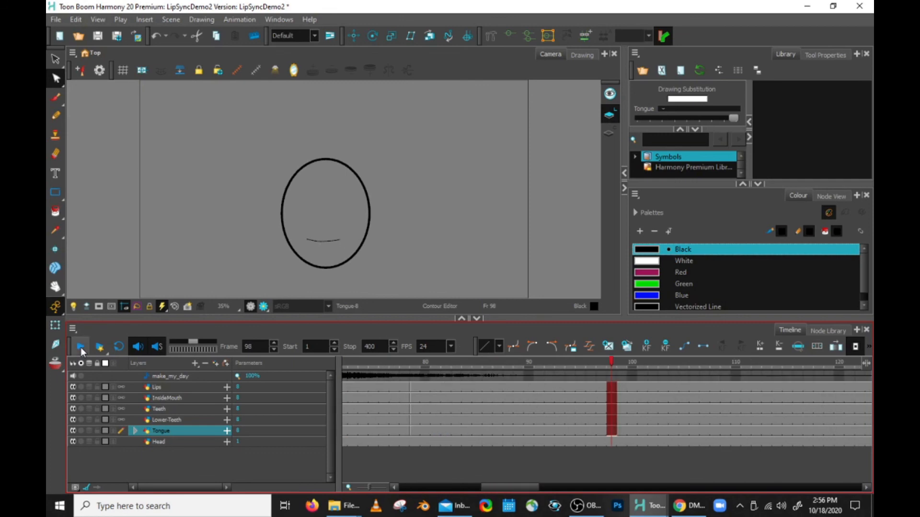
{"action": "left_click_drag", "start_coordinate": [511, 490], "coordinate": [478, 477]}
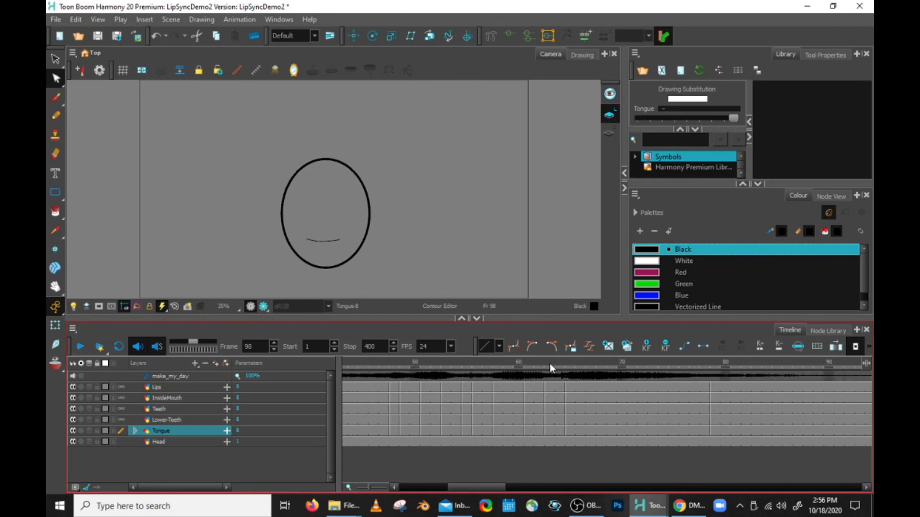
{"action": "left_click_drag", "start_coordinate": [539, 363], "coordinate": [680, 352]}
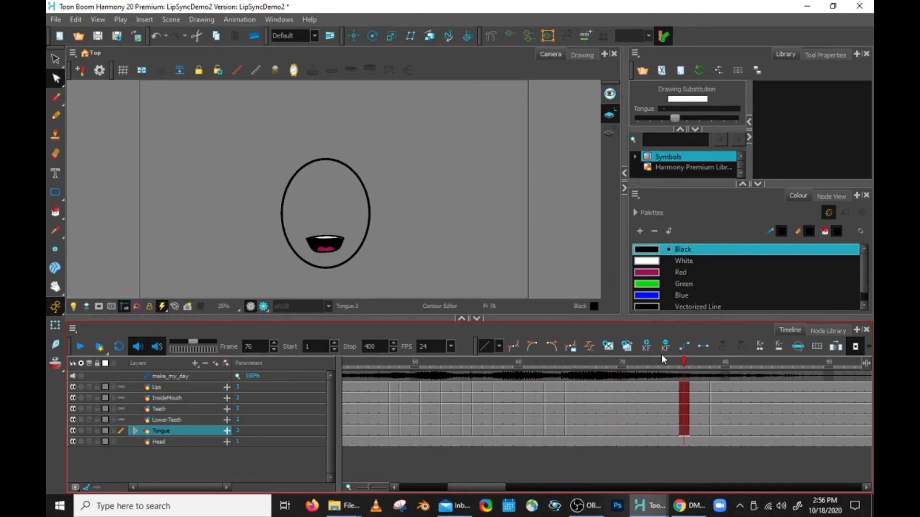
{"action": "left_click", "coordinate": [602, 360]}
Step: Play the scene from the beginning again to check the mouth shapes in the first 50 frames
{"action": "left_click_drag", "start_coordinate": [479, 488], "coordinate": [418, 486]}
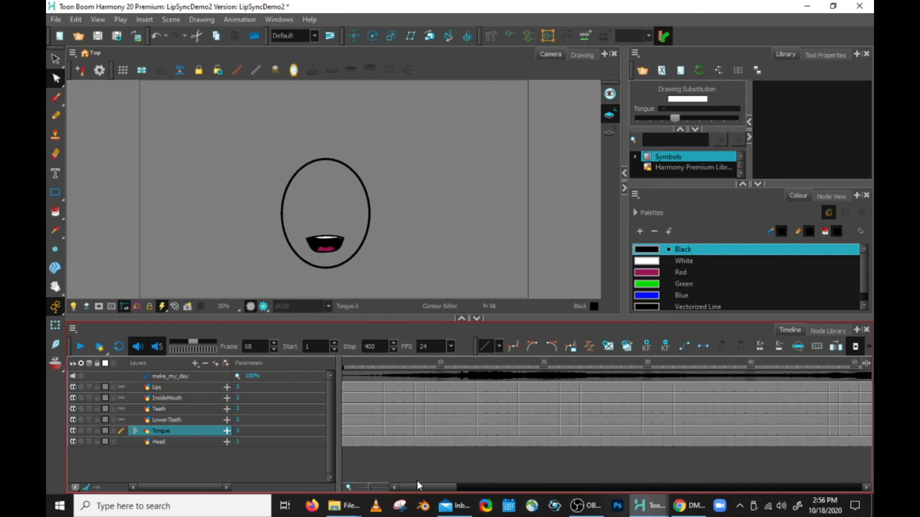
{"action": "left_click_drag", "start_coordinate": [356, 363], "coordinate": [323, 358]}
{"action": "left_click", "coordinate": [81, 346]}
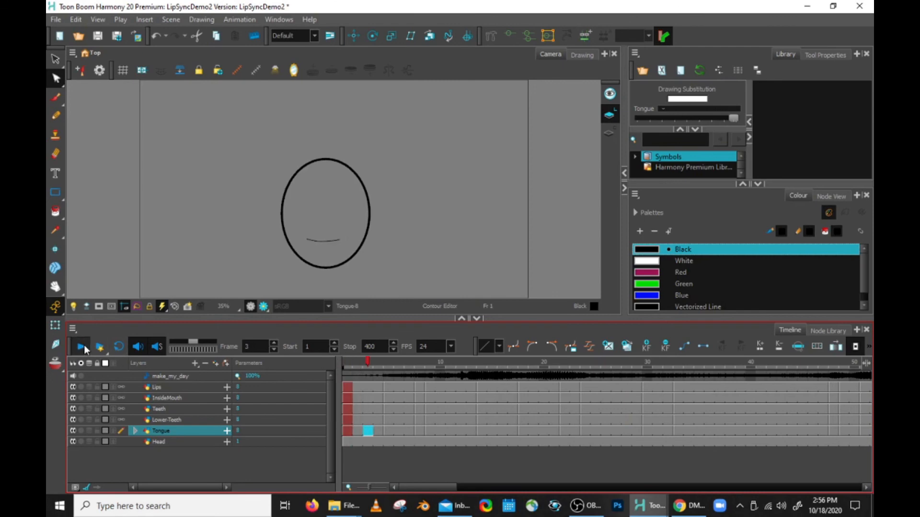
{"action": "left_click", "coordinate": [84, 348]}
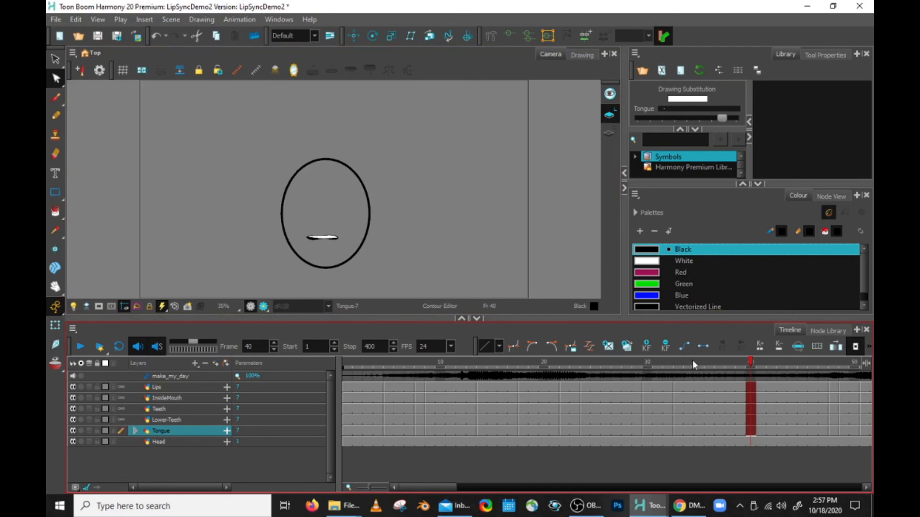
{"action": "left_click_drag", "start_coordinate": [425, 361], "coordinate": [330, 357]}
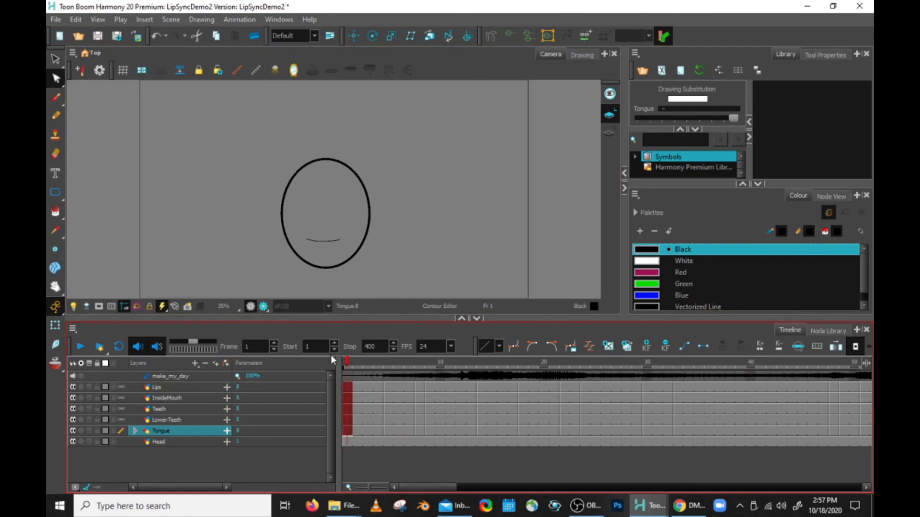
{"action": "left_click", "coordinate": [79, 347]}
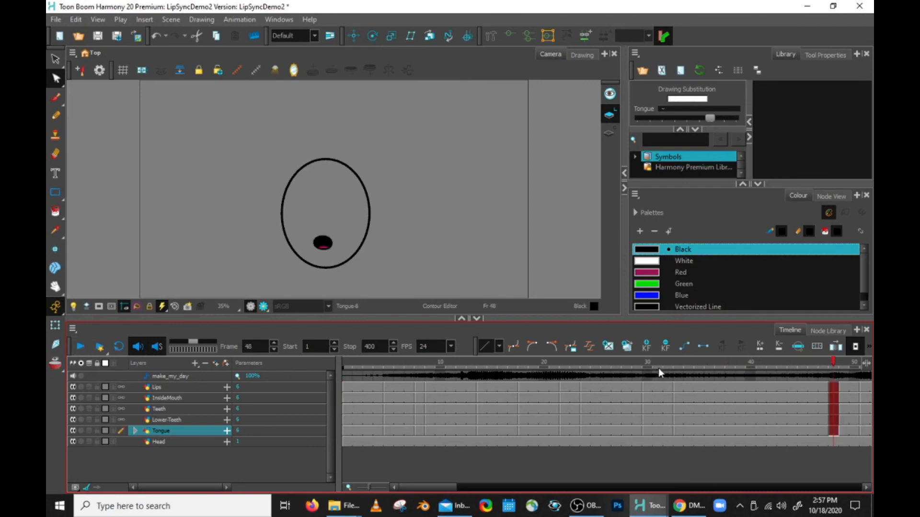
Step: Substitute drawing 8, the closed smile, for the mouth on the Lips layer from frame 33 through frame 47
{"action": "left_click", "coordinate": [646, 361]}
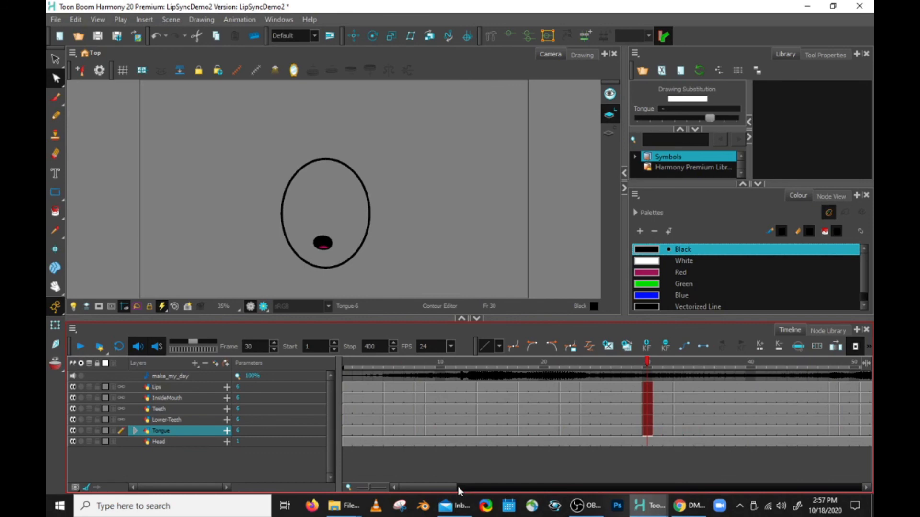
{"action": "mouse_move", "coordinate": [647, 363]}
{"action": "left_mouse_down"}
{"action": "mouse_move", "coordinate": [576, 366]}
{"action": "mouse_move", "coordinate": [687, 364]}
{"action": "mouse_move", "coordinate": [609, 367]}
{"action": "mouse_move", "coordinate": [659, 366]}
{"action": "left_mouse_up"}
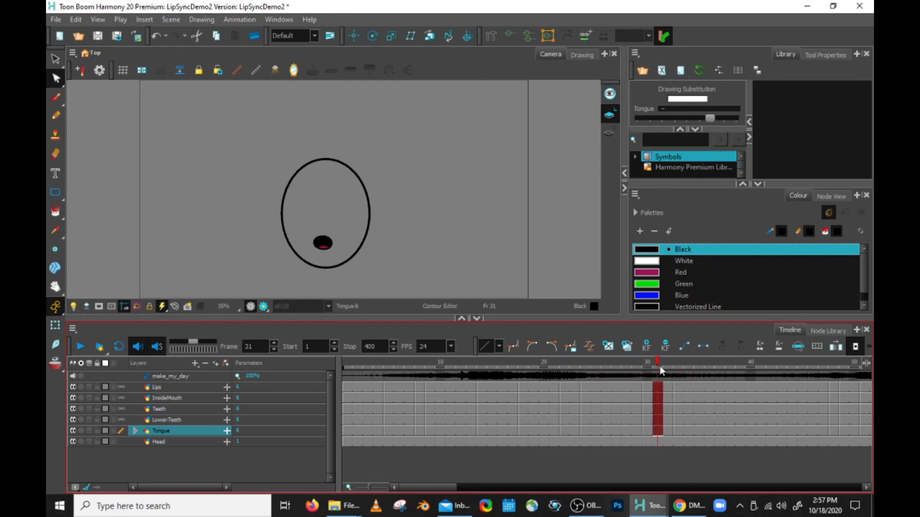
{"action": "left_click", "coordinate": [656, 387]}
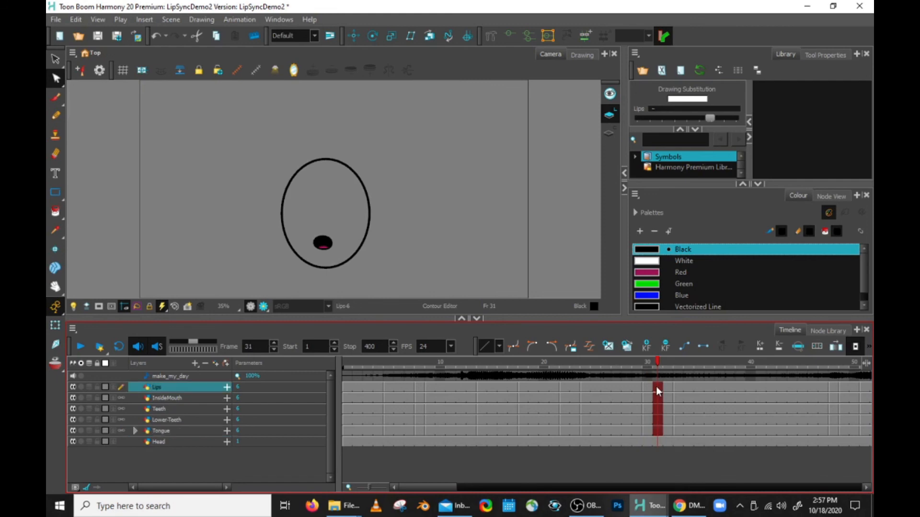
{"action": "left_click", "coordinate": [828, 385]}
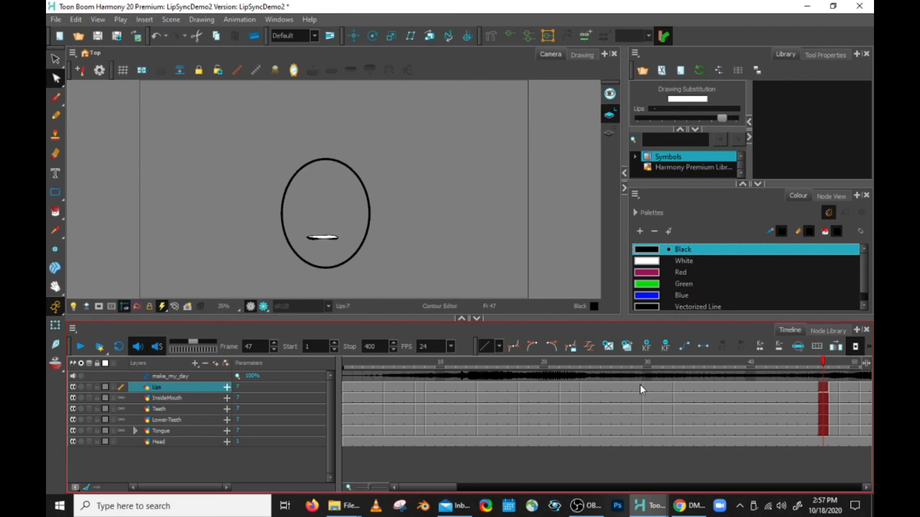
{"action": "mouse_move", "coordinate": [630, 367]}
{"action": "left_mouse_down"}
{"action": "mouse_move", "coordinate": [585, 367]}
{"action": "mouse_move", "coordinate": [676, 358]}
{"action": "left_mouse_up"}
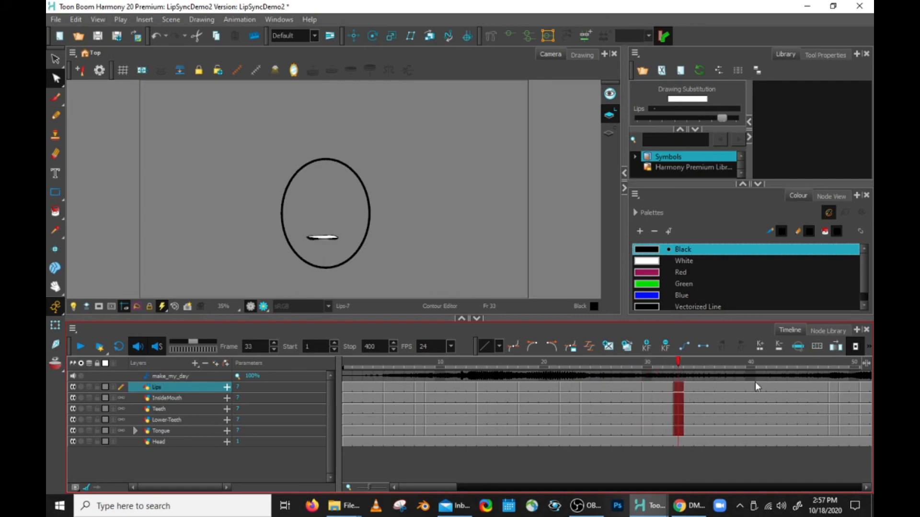
{"action": "left_click", "coordinate": [824, 386], "text": "shift"}
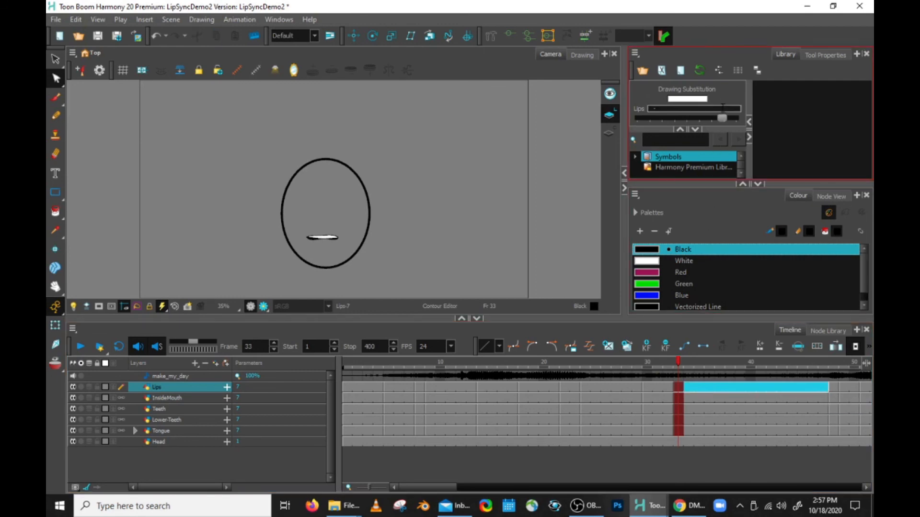
{"action": "left_click", "coordinate": [741, 119]}
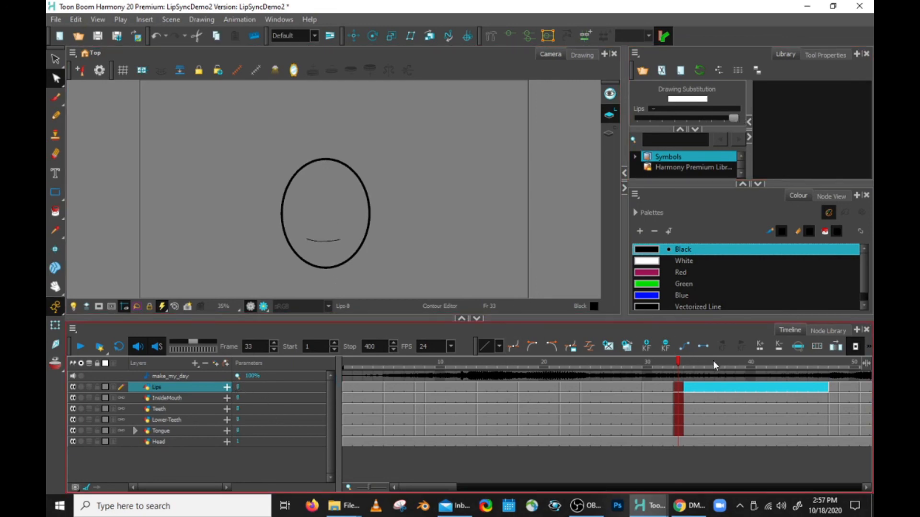
Step: Play the scene from frame 1 and scrub up to frame 48 to check the closed mouth against the audio
{"action": "left_click_drag", "start_coordinate": [679, 364], "coordinate": [295, 376]}
{"action": "left_click", "coordinate": [81, 347]}
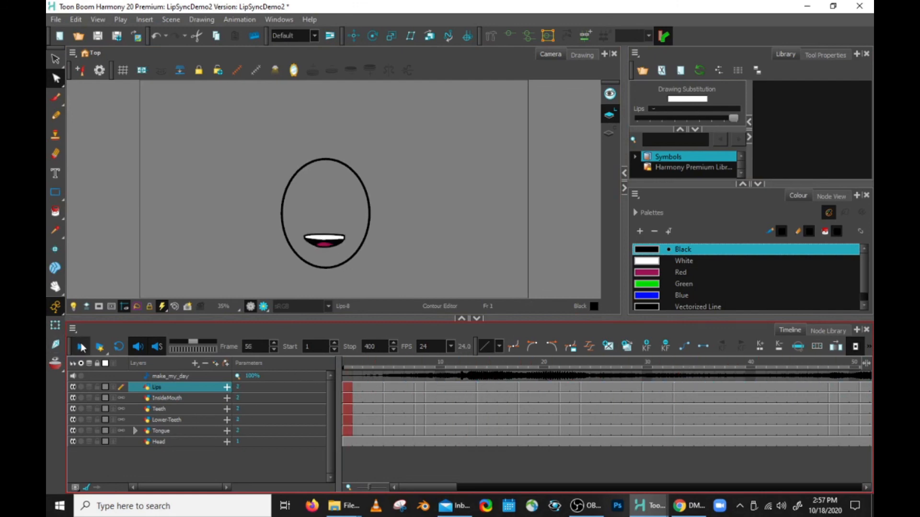
{"action": "left_click", "coordinate": [82, 347]}
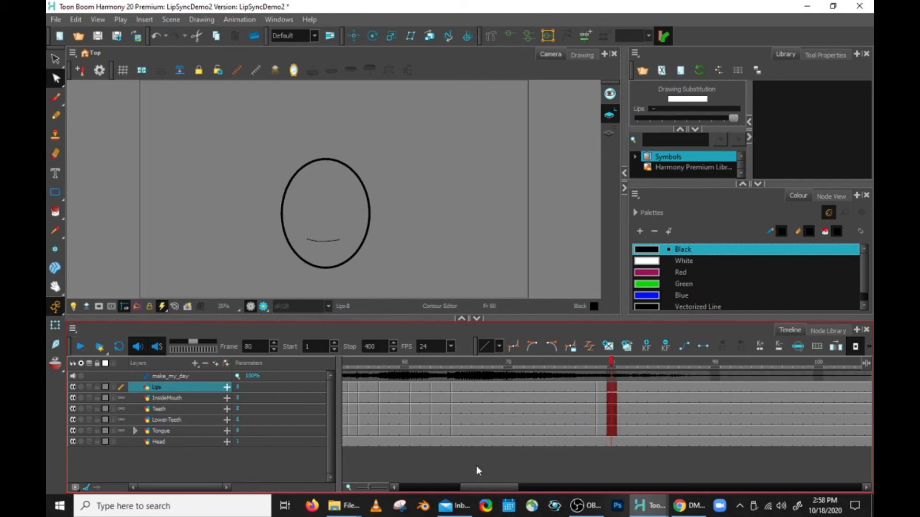
{"action": "left_click_drag", "start_coordinate": [477, 485], "coordinate": [420, 482]}
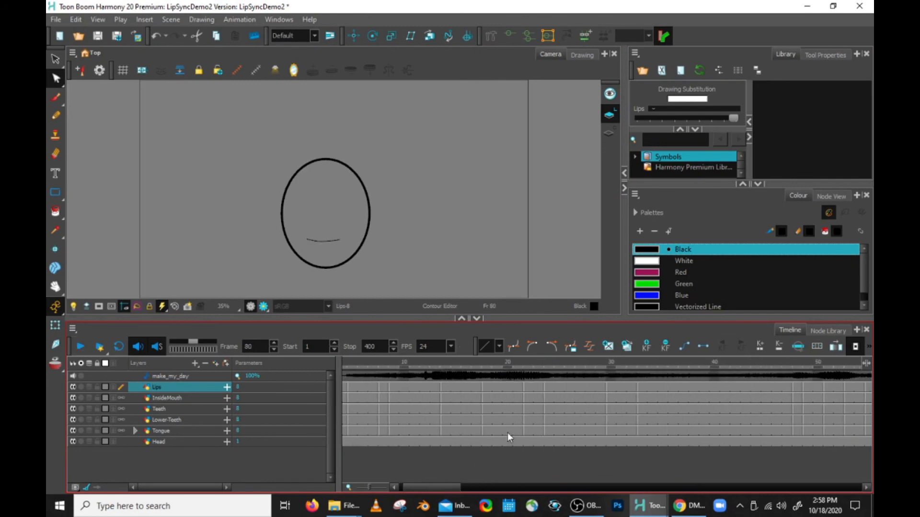
{"action": "left_click", "coordinate": [641, 363]}
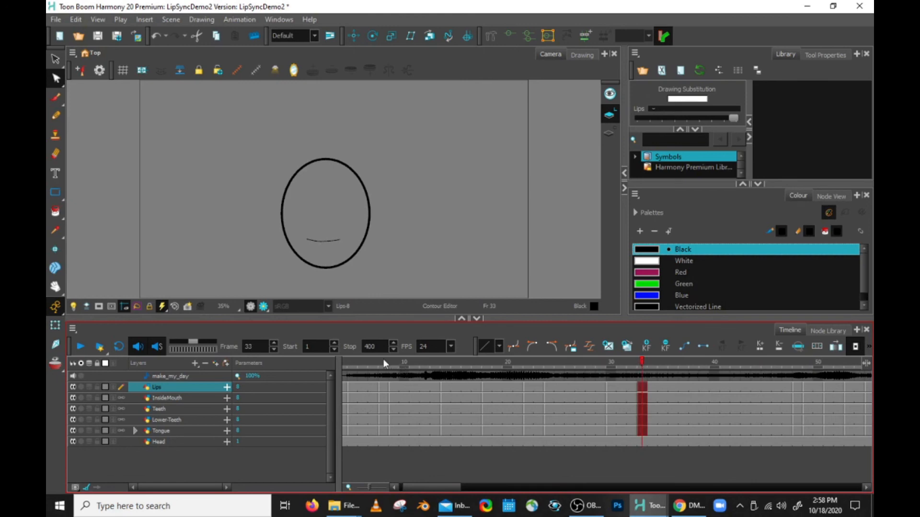
{"action": "left_click_drag", "start_coordinate": [383, 358], "coordinate": [525, 358]}
{"action": "mouse_move", "coordinate": [531, 362]}
{"action": "left_mouse_down"}
{"action": "mouse_move", "coordinate": [828, 358]}
{"action": "mouse_move", "coordinate": [798, 357]}
{"action": "left_mouse_up"}
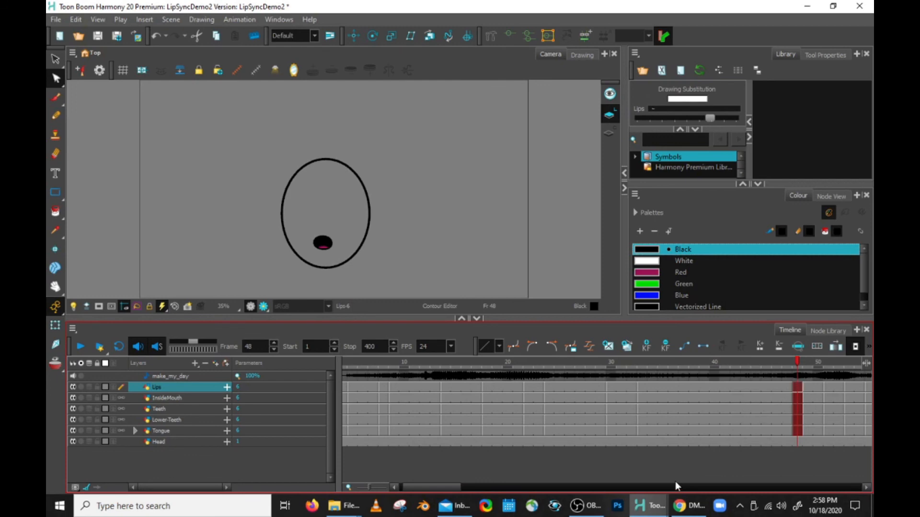
Step: Replay the scene from frame 13 and again from frame 33 to check when the mouth closes and reopens
{"action": "left_click", "coordinate": [439, 371]}
{"action": "left_click", "coordinate": [74, 350]}
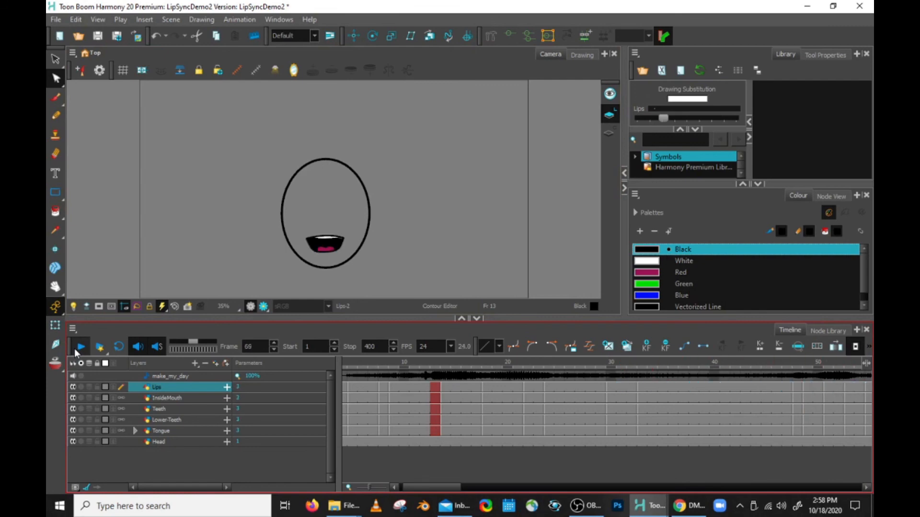
{"action": "left_click", "coordinate": [74, 348]}
{"action": "left_click_drag", "start_coordinate": [485, 488], "coordinate": [428, 484]}
{"action": "left_click", "coordinate": [662, 363]}
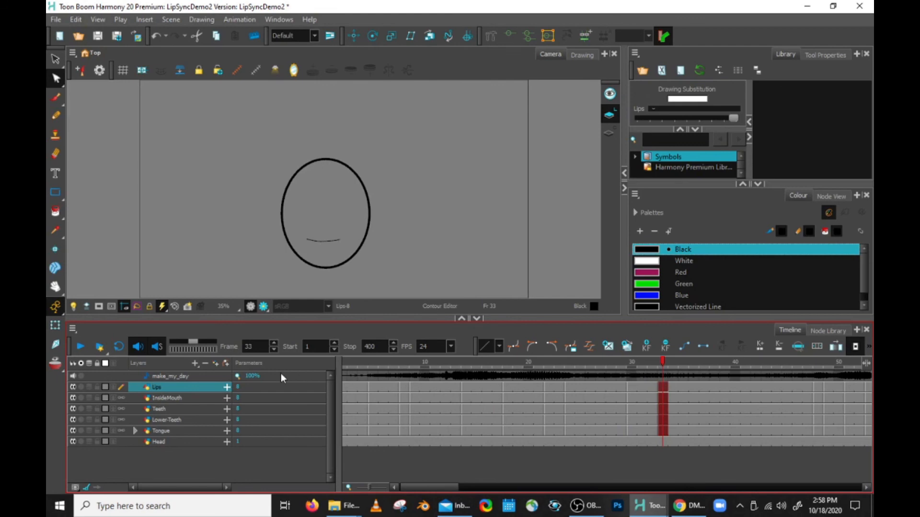
{"action": "left_click", "coordinate": [85, 348]}
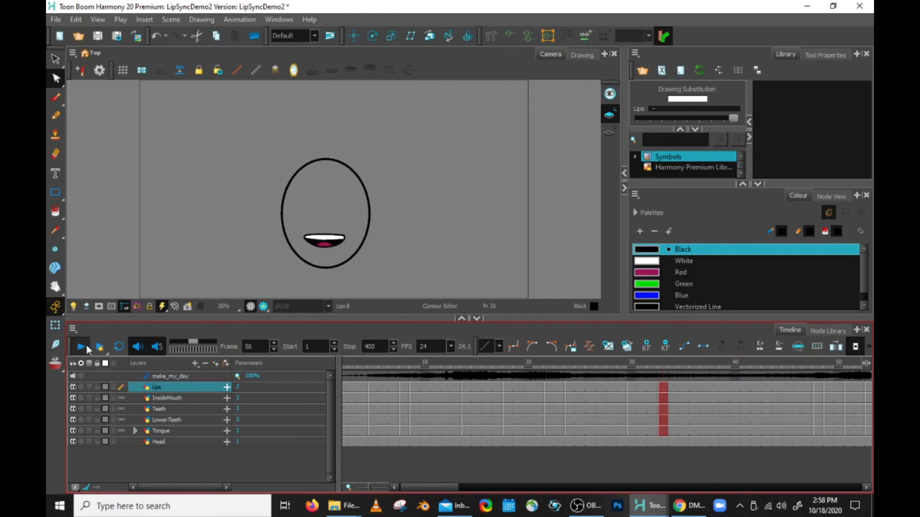
Step: Extend the closed smile, drawing 8, on the Lips layer so it covers frames 33 through 48
{"action": "left_click_drag", "start_coordinate": [510, 488], "coordinate": [464, 484]}
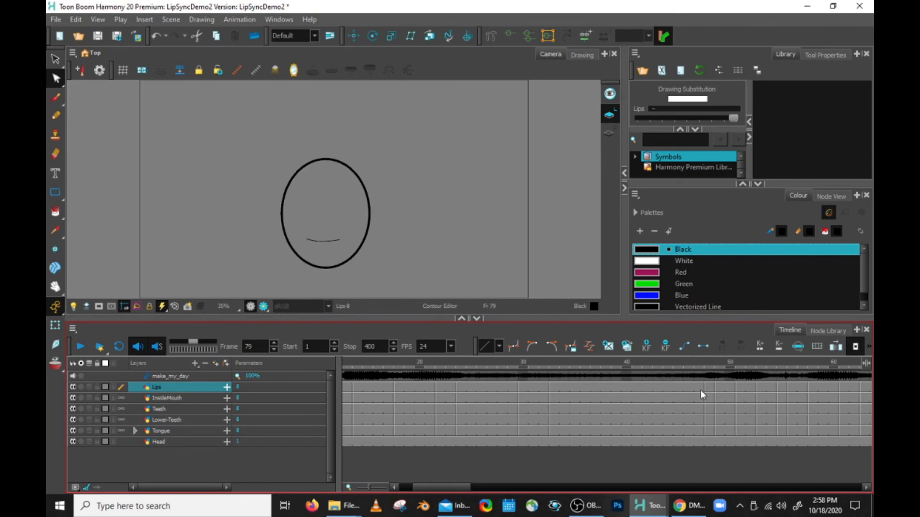
{"action": "left_click", "coordinate": [710, 365]}
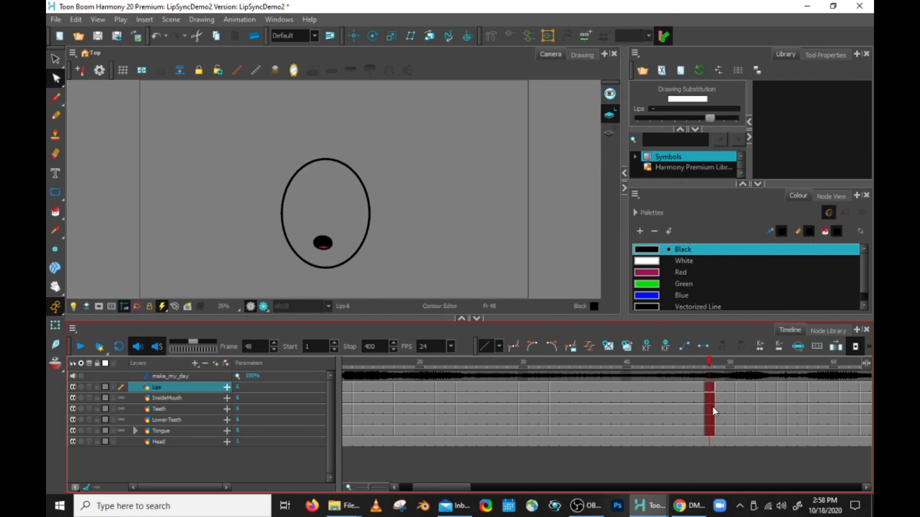
{"action": "left_click", "coordinate": [554, 387]}
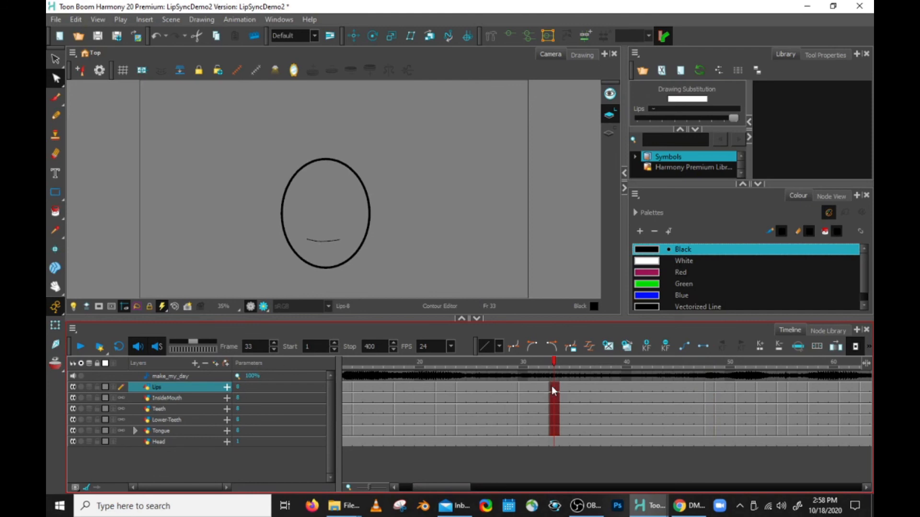
{"action": "left_click", "coordinate": [712, 385]}
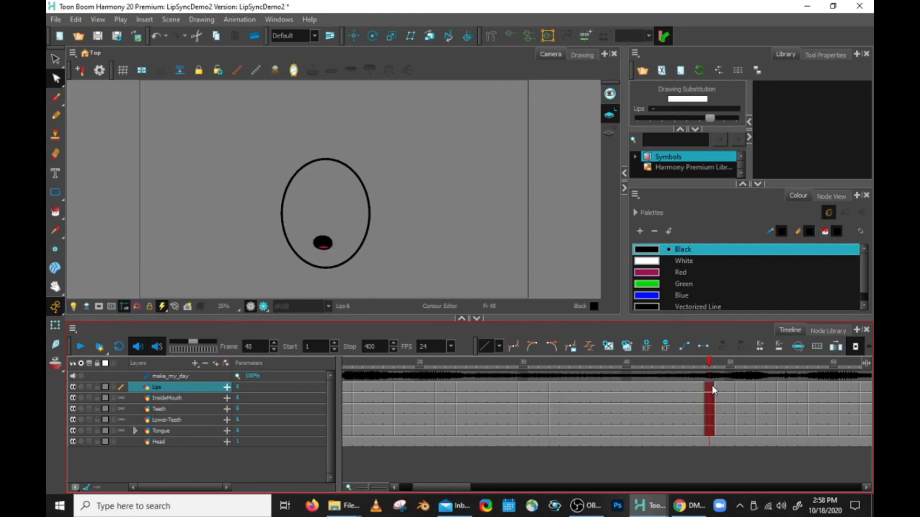
{"action": "left_click", "coordinate": [551, 386]}
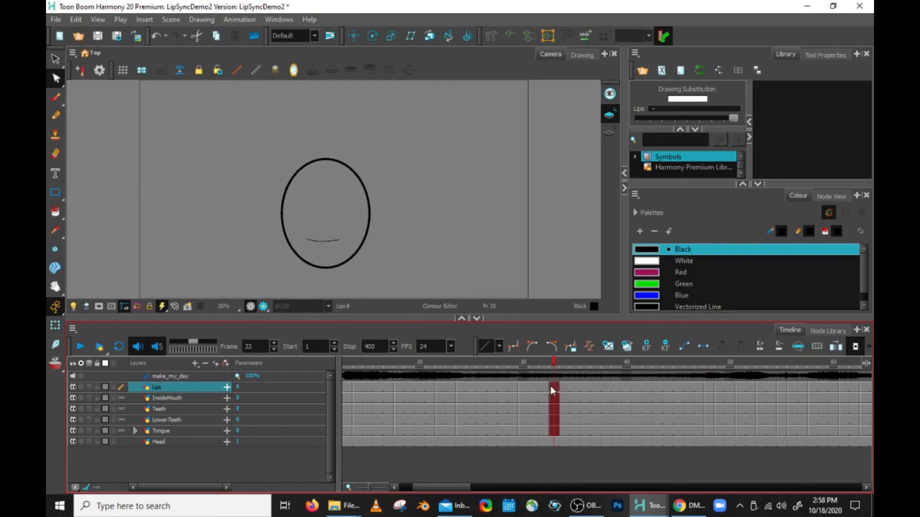
{"action": "left_click", "coordinate": [711, 386], "text": "shift"}
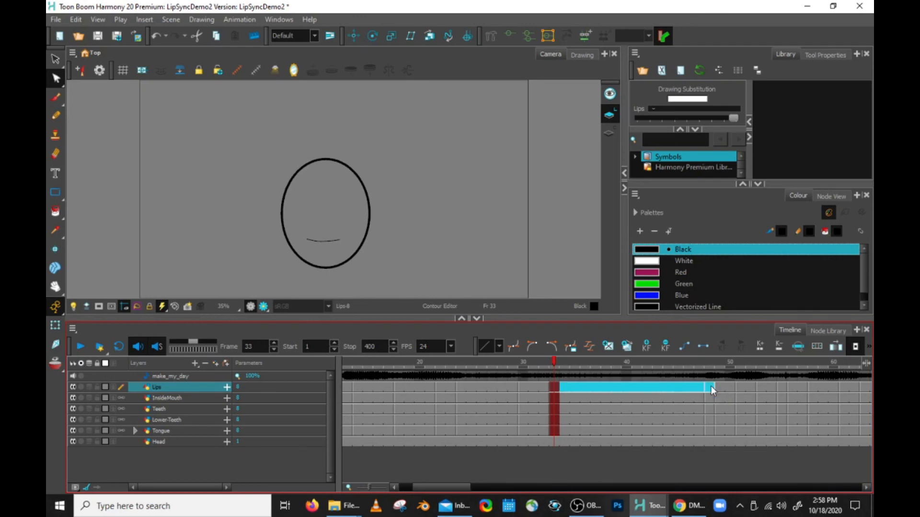
{"action": "left_click", "coordinate": [762, 157]}
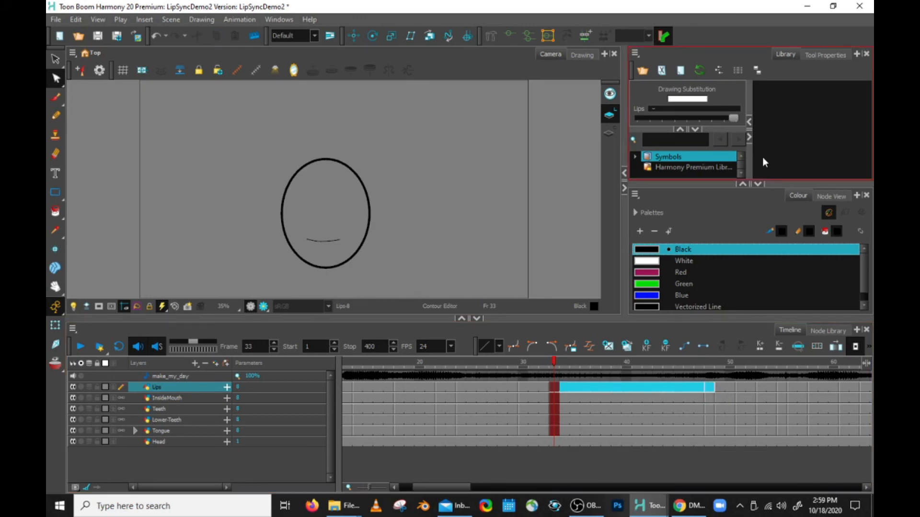
{"action": "left_click_drag", "start_coordinate": [727, 119], "coordinate": [739, 119]}
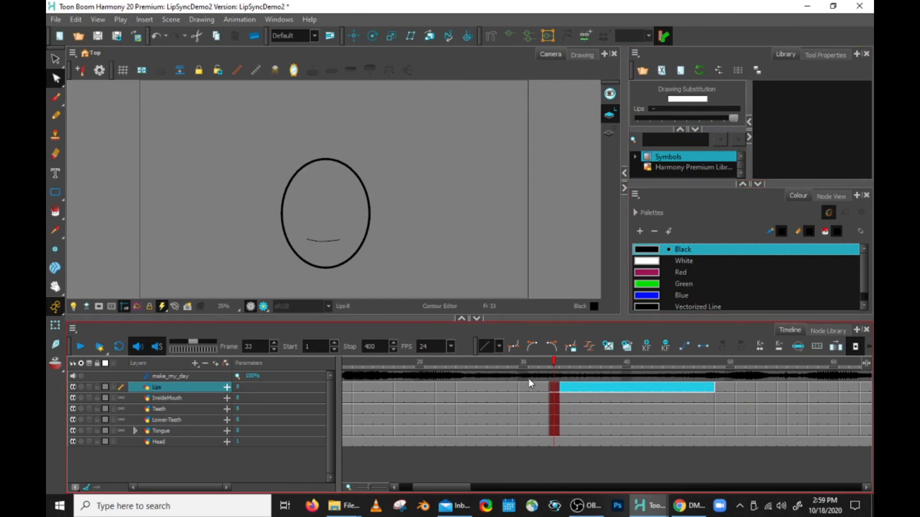
Step: Play the scene from frame 22 to check the extended closed mouth
{"action": "left_click", "coordinate": [442, 363]}
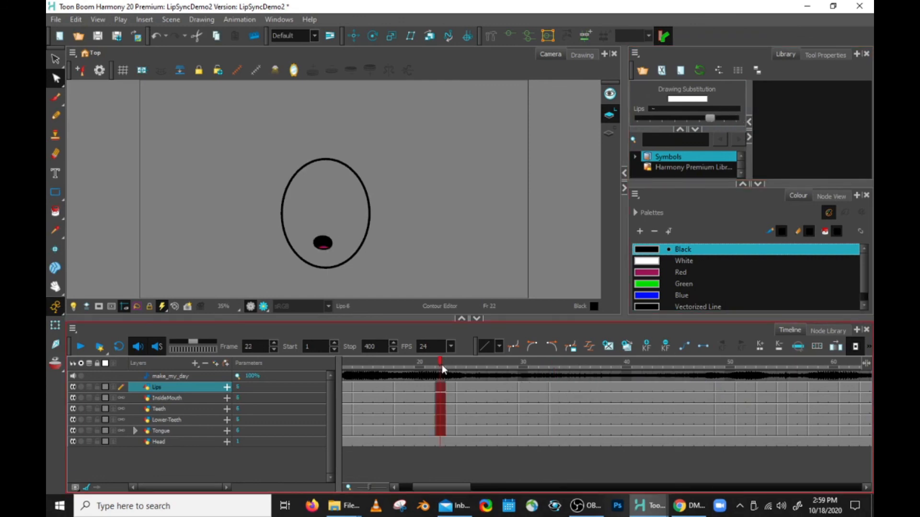
{"action": "left_click", "coordinate": [81, 346]}
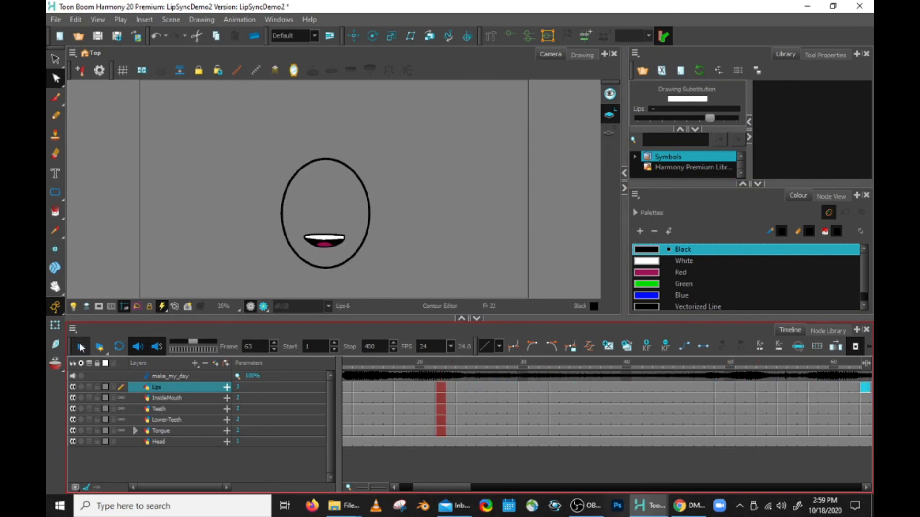
{"action": "left_click", "coordinate": [80, 345]}
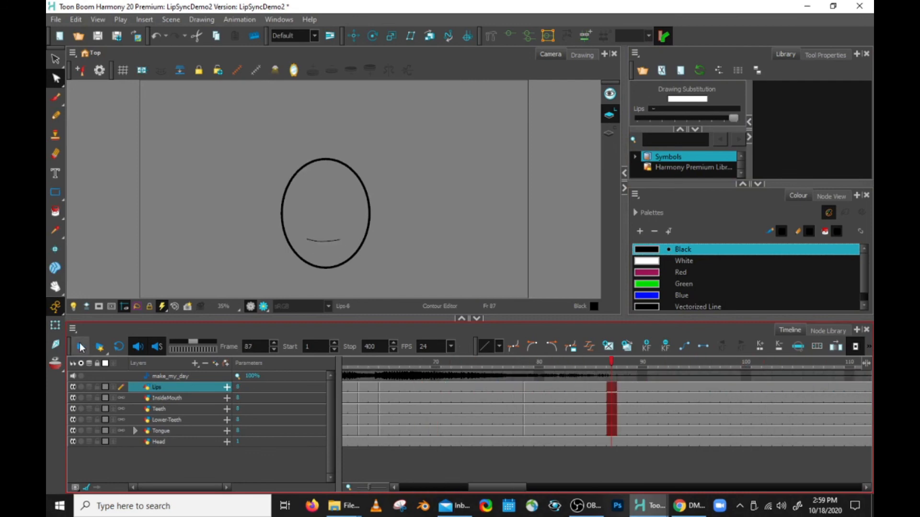
Step: Scrub the mouth shapes from about frame 47 to frame 61 and replay the scene from frame 41
{"action": "left_click_drag", "start_coordinate": [498, 487], "coordinate": [447, 487]}
{"action": "mouse_move", "coordinate": [652, 362]}
{"action": "left_mouse_down"}
{"action": "mouse_move", "coordinate": [800, 358]}
{"action": "mouse_move", "coordinate": [749, 364]}
{"action": "mouse_move", "coordinate": [792, 362]}
{"action": "left_mouse_up"}
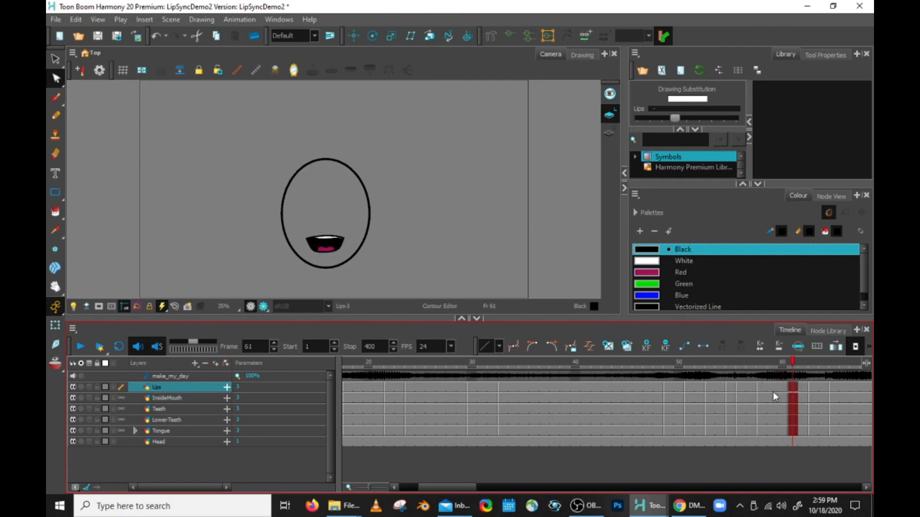
{"action": "mouse_move", "coordinate": [758, 363]}
{"action": "left_mouse_down"}
{"action": "mouse_move", "coordinate": [791, 363]}
{"action": "mouse_move", "coordinate": [588, 379]}
{"action": "left_mouse_up"}
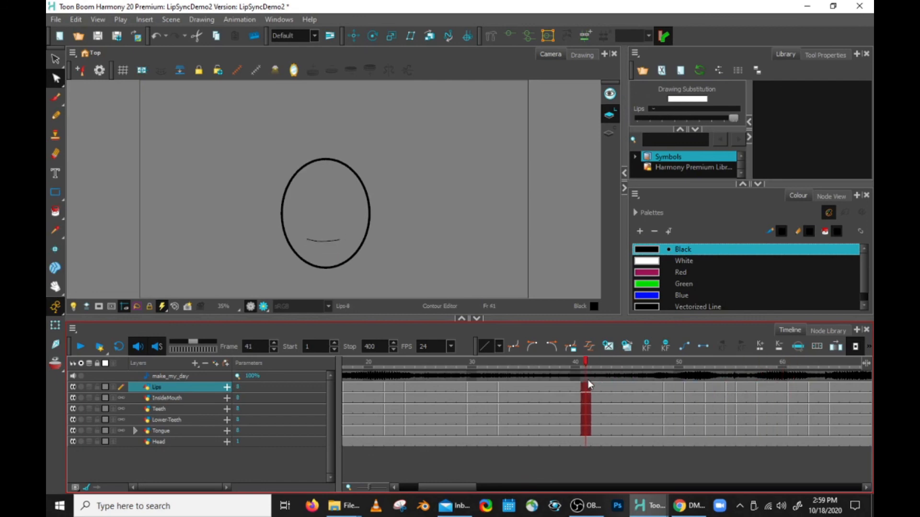
{"action": "left_click", "coordinate": [77, 348]}
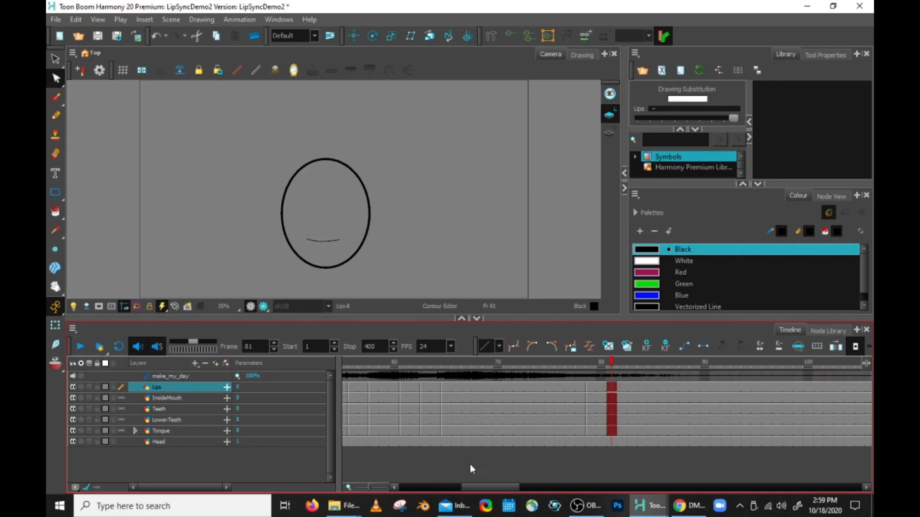
Step: Scrub through frames 48 to 70 to compare the mouth drawings with the audio
{"action": "left_click_drag", "start_coordinate": [484, 487], "coordinate": [464, 481]}
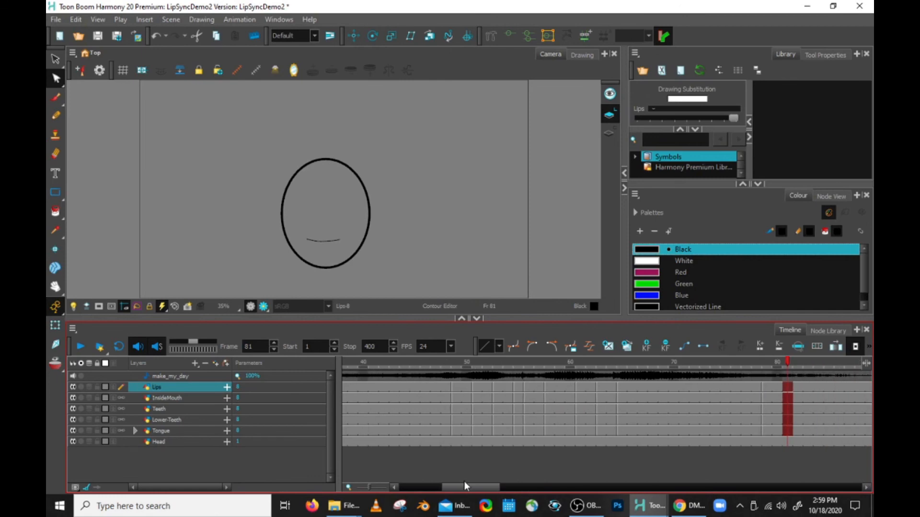
{"action": "left_click_drag", "start_coordinate": [447, 364], "coordinate": [622, 362]}
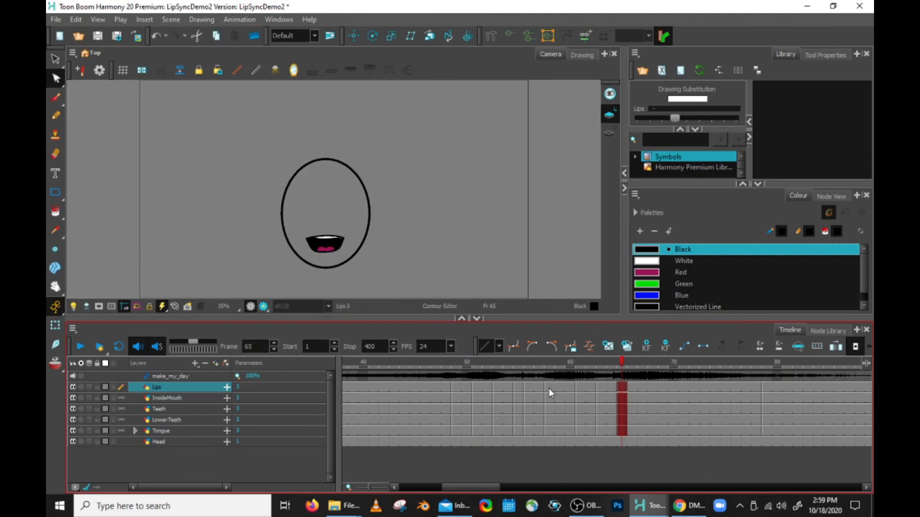
{"action": "left_click_drag", "start_coordinate": [548, 363], "coordinate": [674, 362]}
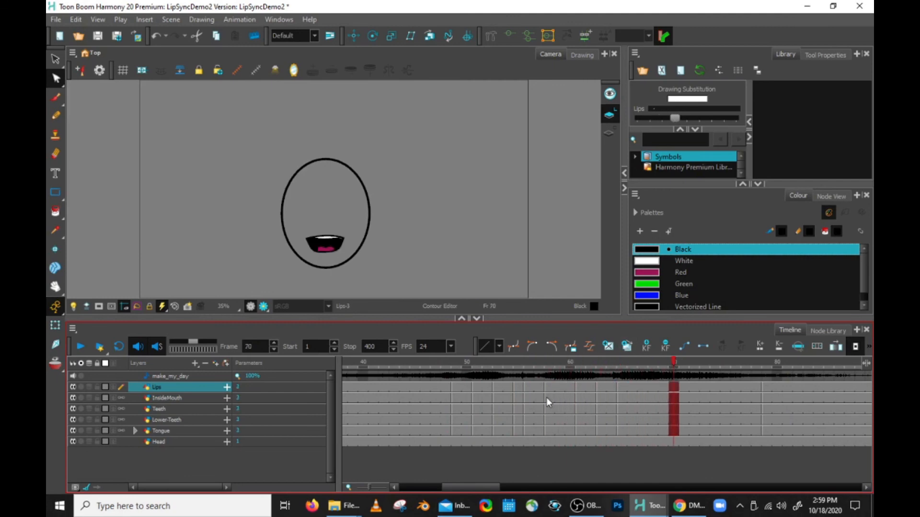
Step: Change the Lips layer's mouth drawing at frame 58 to drawing 1, the closed straight mouth
{"action": "left_click", "coordinate": [550, 365]}
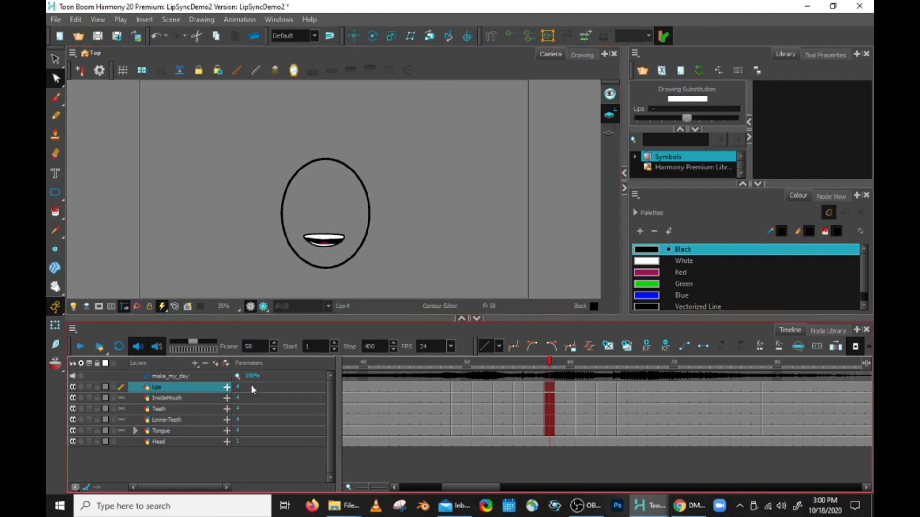
{"action": "key", "text": "minus"}
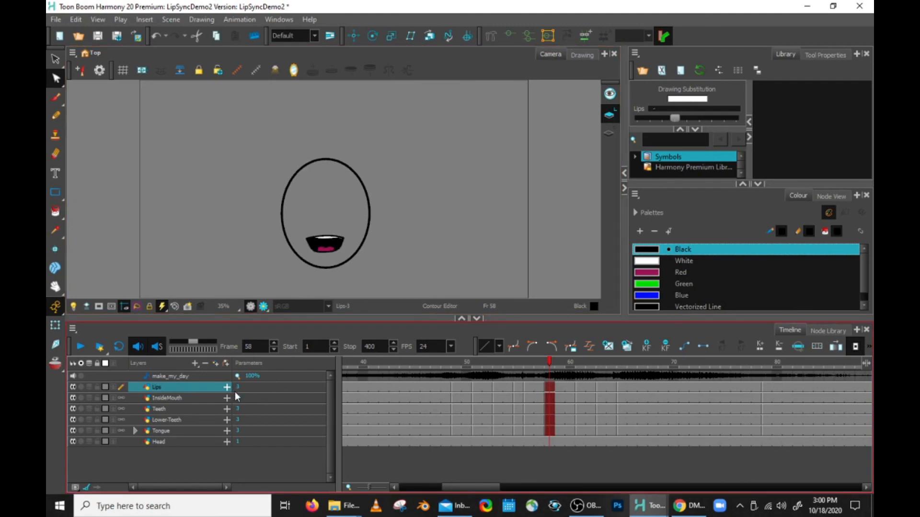
{"action": "key", "text": "minus"}
{"action": "key", "text": "minus"}
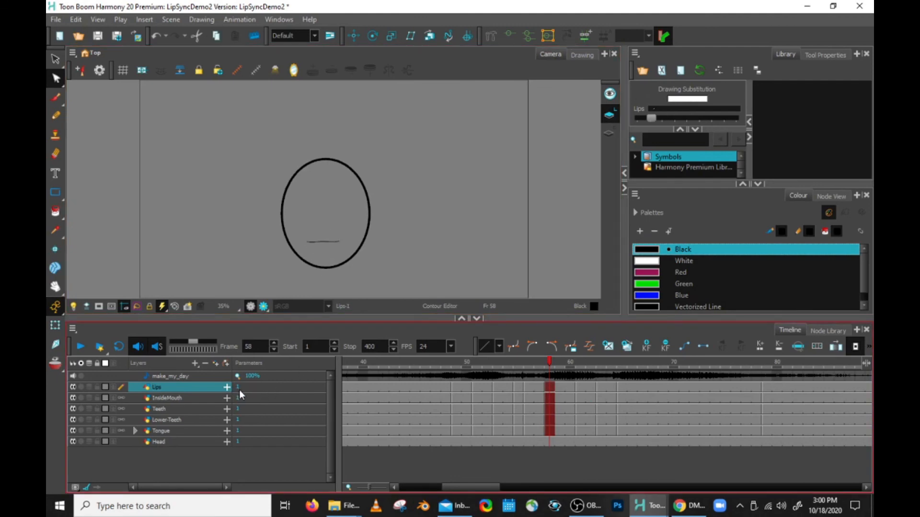
Step: Scrub ahead to frame 69 to check the mouth, and play the whole scene from frame 1
{"action": "left_click_drag", "start_coordinate": [554, 360], "coordinate": [659, 354]}
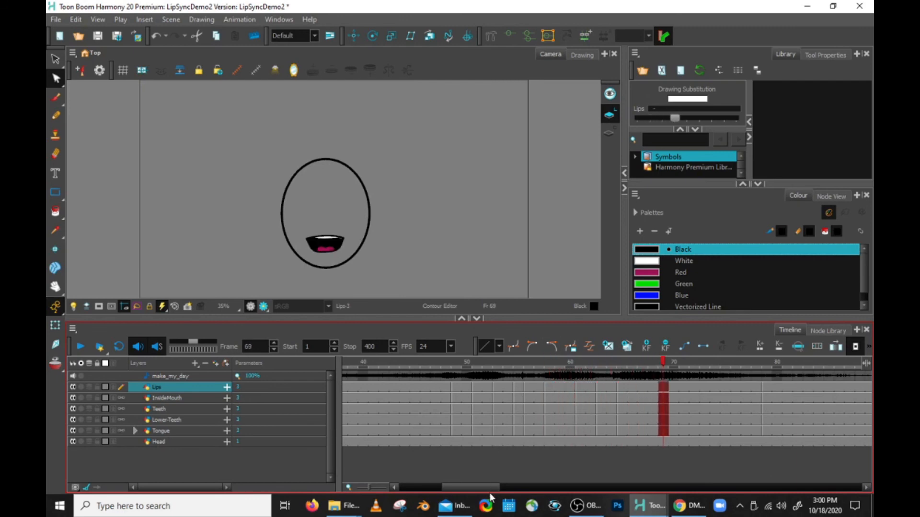
{"action": "left_click_drag", "start_coordinate": [486, 485], "coordinate": [407, 480]}
{"action": "left_click_drag", "start_coordinate": [368, 364], "coordinate": [311, 358]}
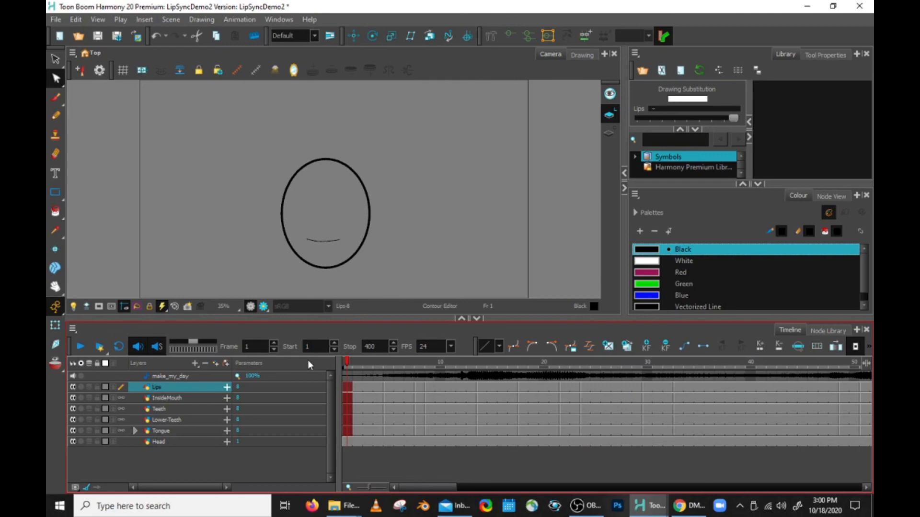
{"action": "left_click", "coordinate": [82, 348]}
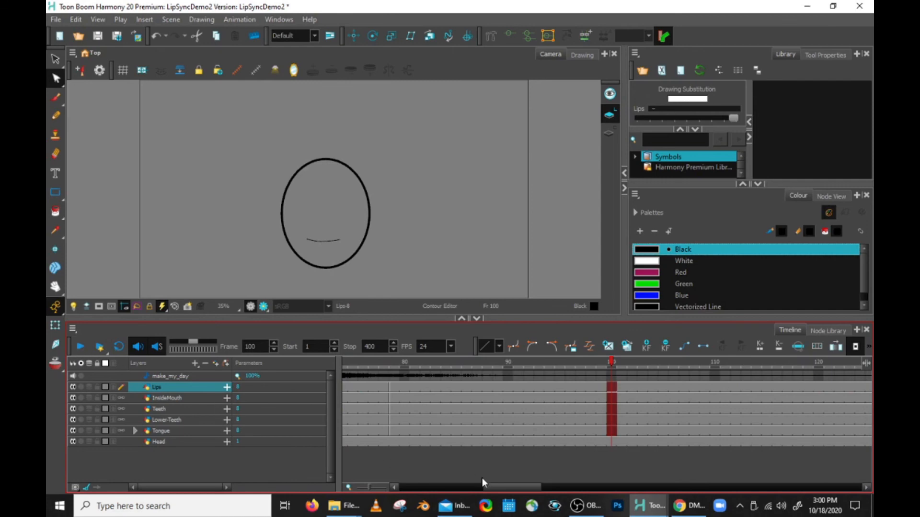
{"action": "left_click_drag", "start_coordinate": [498, 487], "coordinate": [406, 486]}
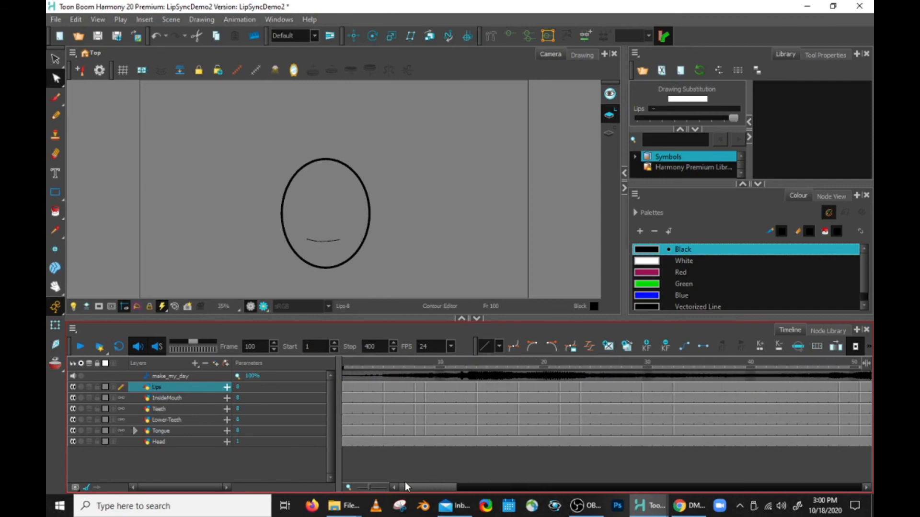
Step: Replay the opening of the scene twice from frame 1 to check the first mouth shapes against the audio
{"action": "mouse_move", "coordinate": [408, 359]}
{"action": "left_mouse_down"}
{"action": "mouse_move", "coordinate": [459, 362]}
{"action": "mouse_move", "coordinate": [354, 366]}
{"action": "left_mouse_up"}
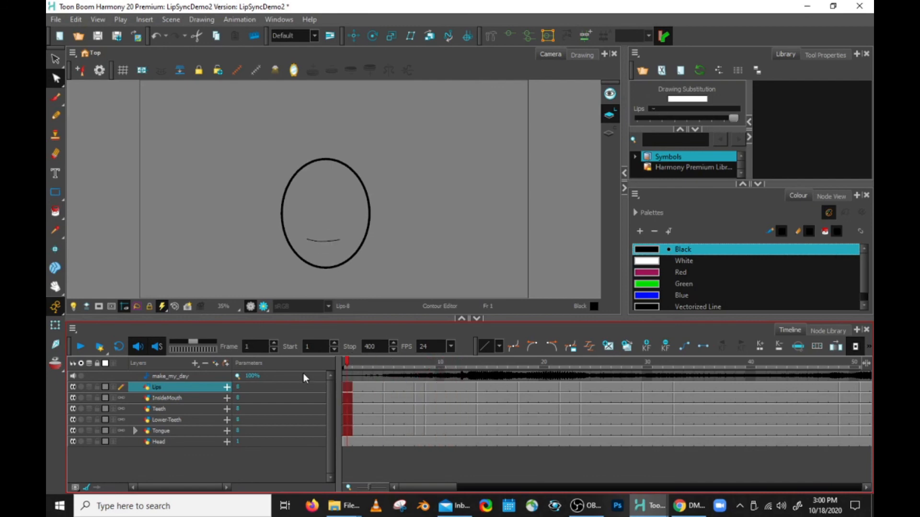
{"action": "left_click", "coordinate": [80, 348]}
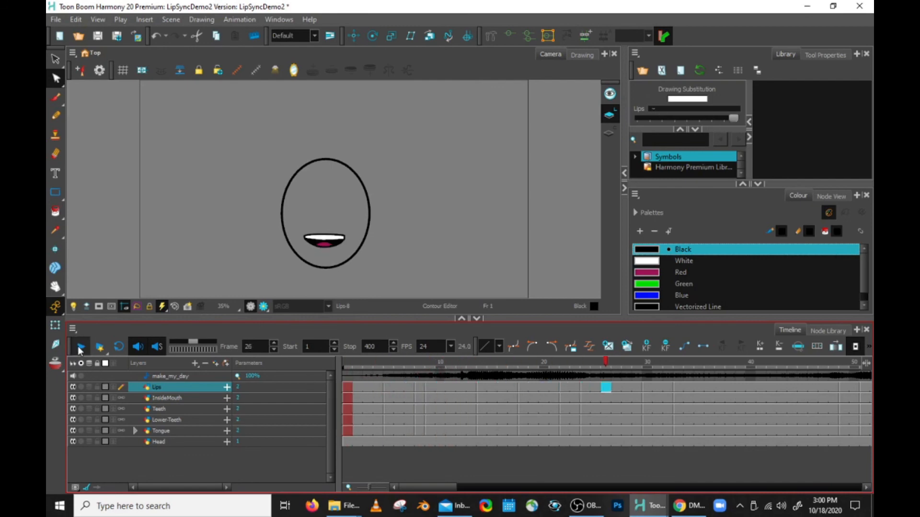
{"action": "left_click", "coordinate": [80, 349]}
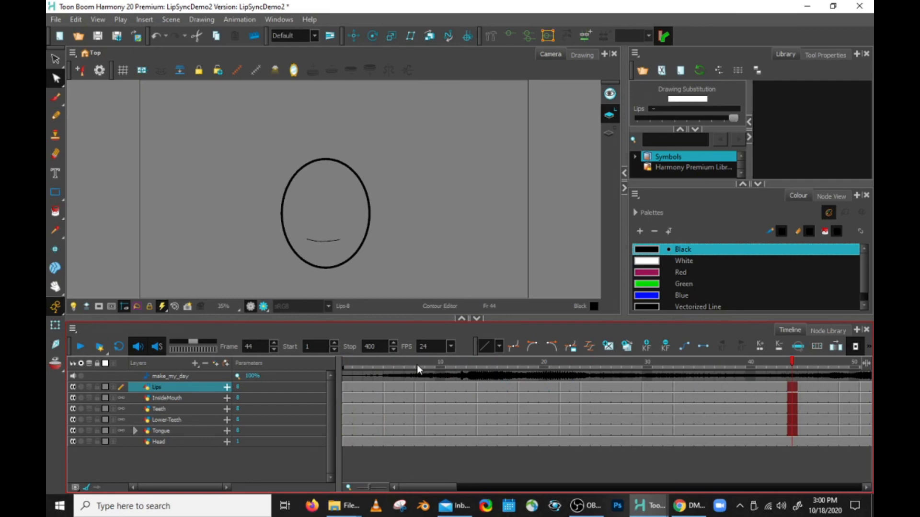
{"action": "left_click", "coordinate": [420, 364]}
{"action": "mouse_move", "coordinate": [426, 358]}
{"action": "left_mouse_down"}
{"action": "mouse_move", "coordinate": [519, 355]}
{"action": "mouse_move", "coordinate": [348, 358]}
{"action": "left_mouse_up"}
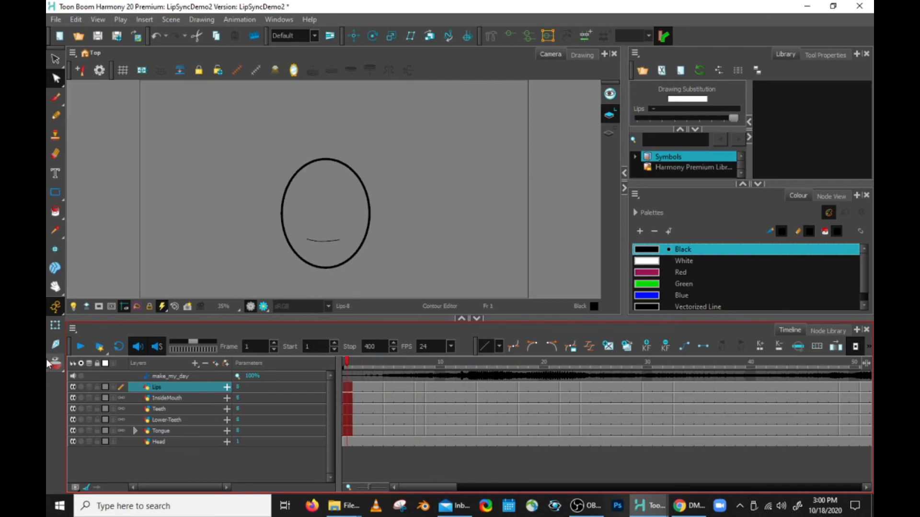
{"action": "left_click", "coordinate": [80, 346]}
{"action": "left_click", "coordinate": [83, 346]}
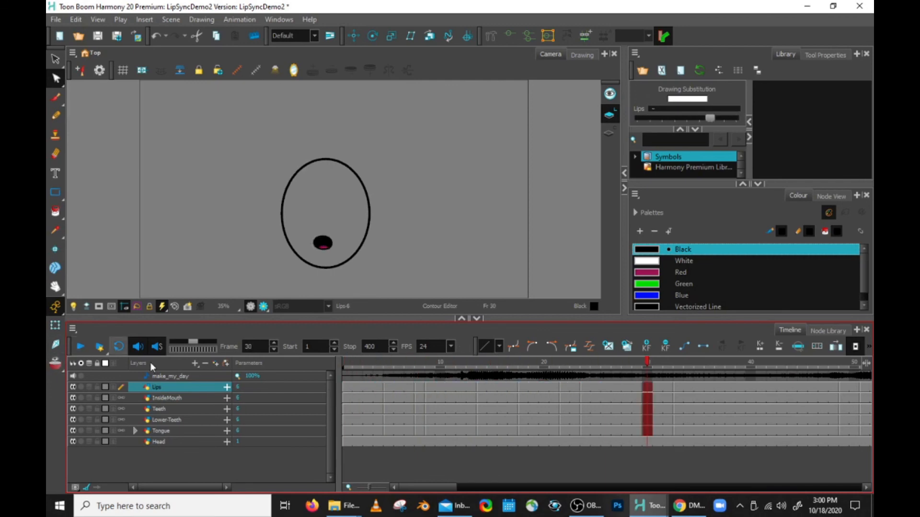
Step: Play the scene from frame 3 and compare the mouth drawings at frames 5 and 8
{"action": "left_click", "coordinate": [416, 388]}
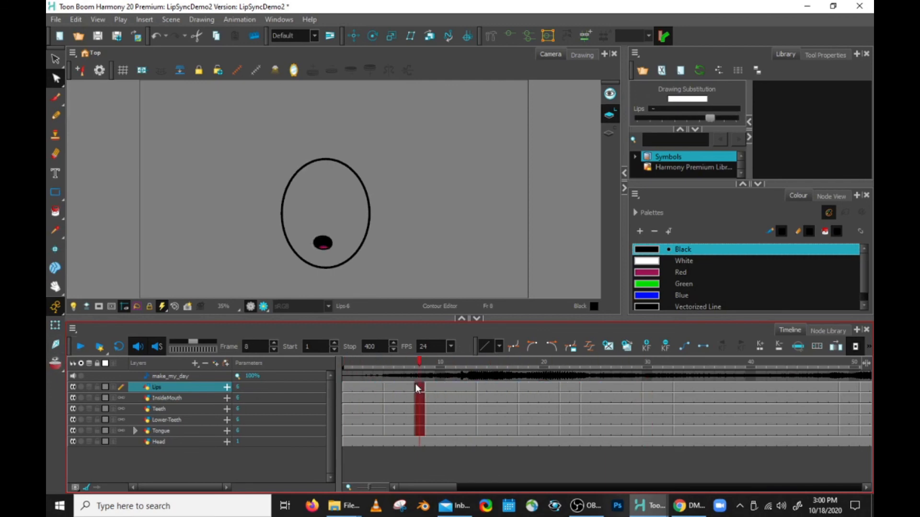
{"action": "left_click", "coordinate": [365, 363]}
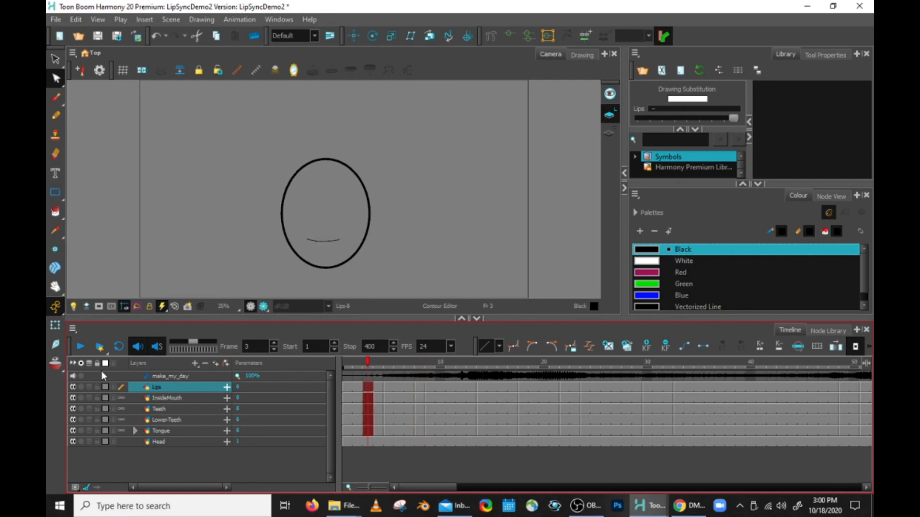
{"action": "left_click", "coordinate": [81, 347]}
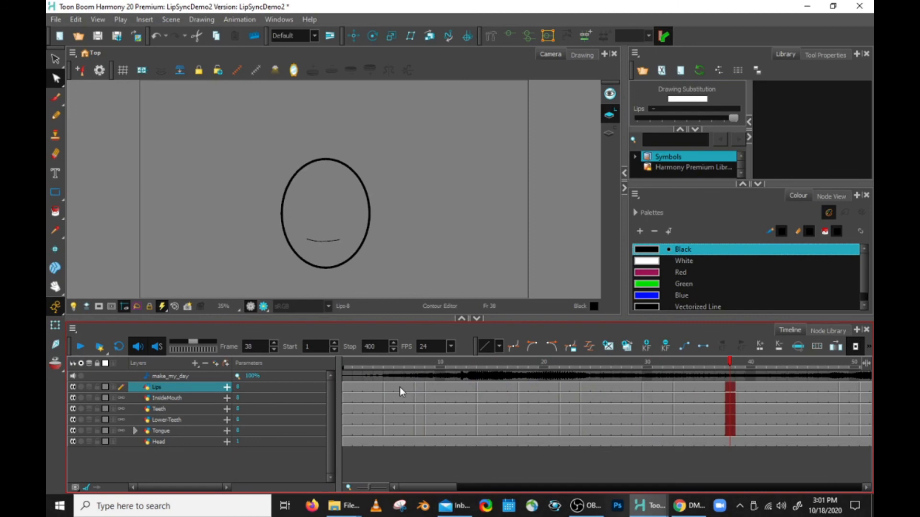
{"action": "left_click", "coordinate": [416, 364]}
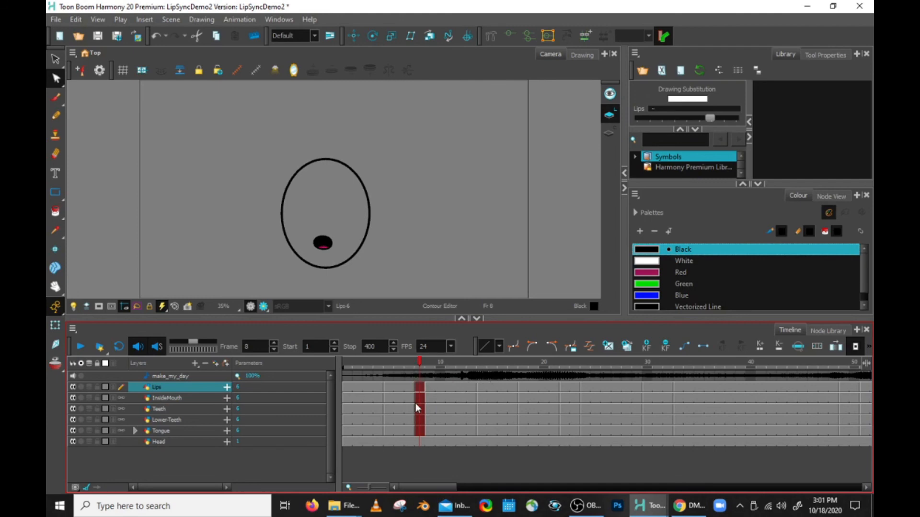
{"action": "left_click", "coordinate": [387, 387]}
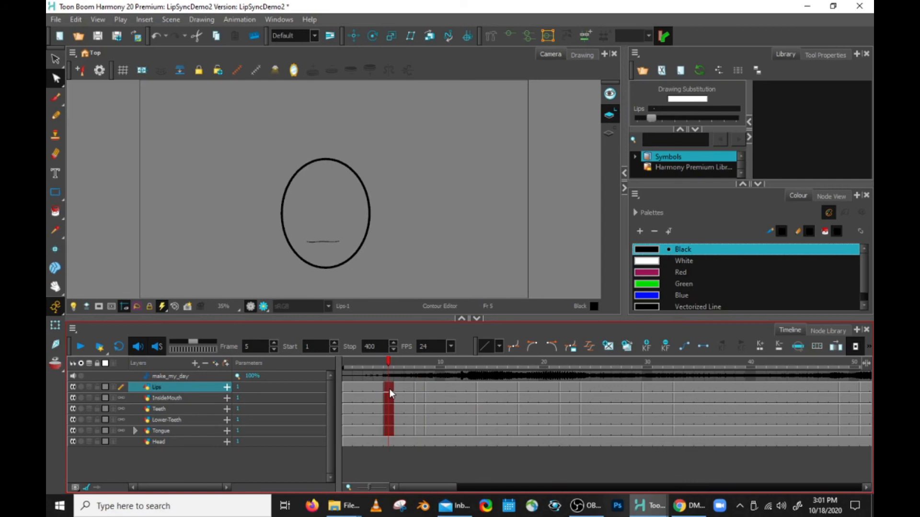
{"action": "left_click", "coordinate": [418, 390]}
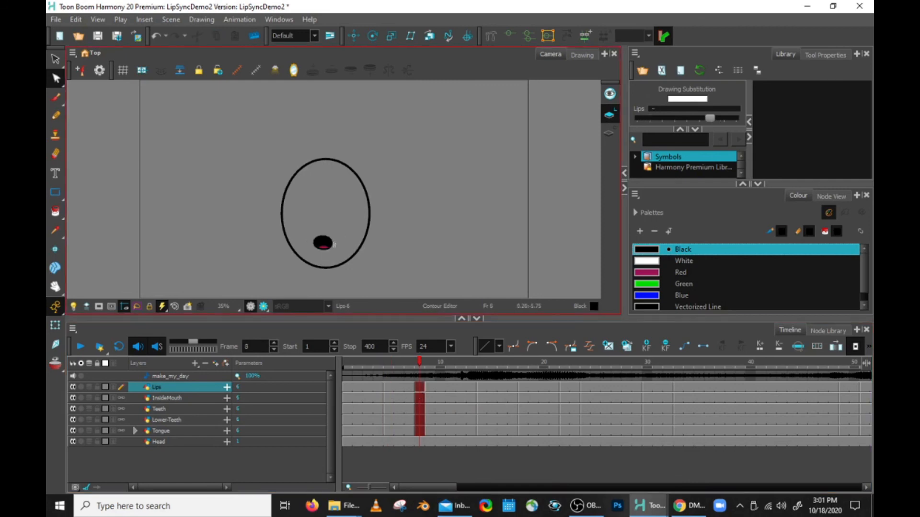
{"action": "left_click", "coordinate": [386, 389]}
Step: Change the Lips layer's mouth drawing at frame 8 to drawing 1, the closed straight mouth
{"action": "left_click", "coordinate": [421, 387]}
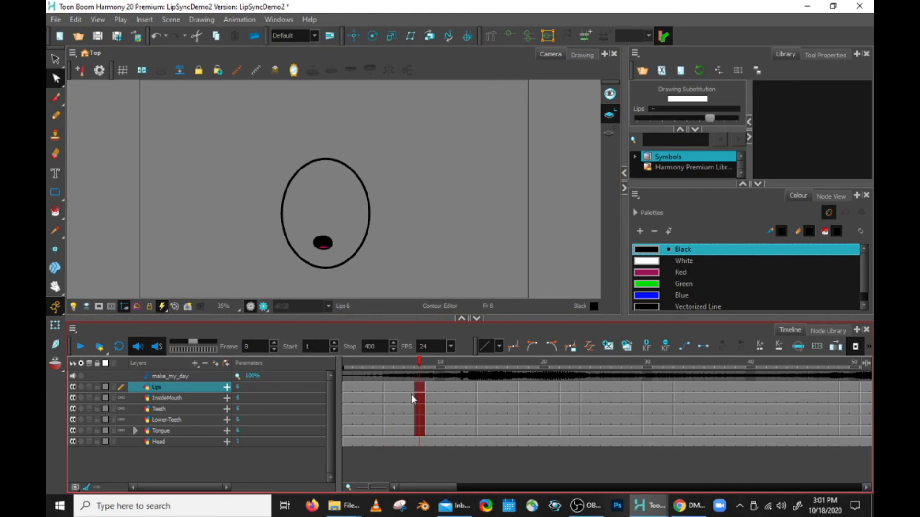
{"action": "key", "text": "bracketleft"}
{"action": "key", "text": "bracketleft"}
{"action": "key", "text": "bracketleft"}
{"action": "key", "text": "bracketleft"}
{"action": "key", "text": "bracketleft"}
{"action": "left_click", "coordinate": [387, 391]}
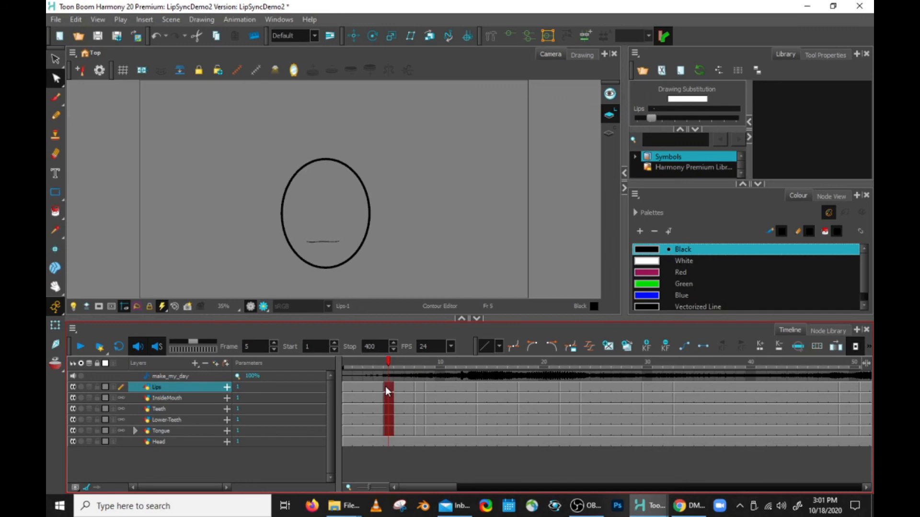
{"action": "left_click", "coordinate": [421, 386]}
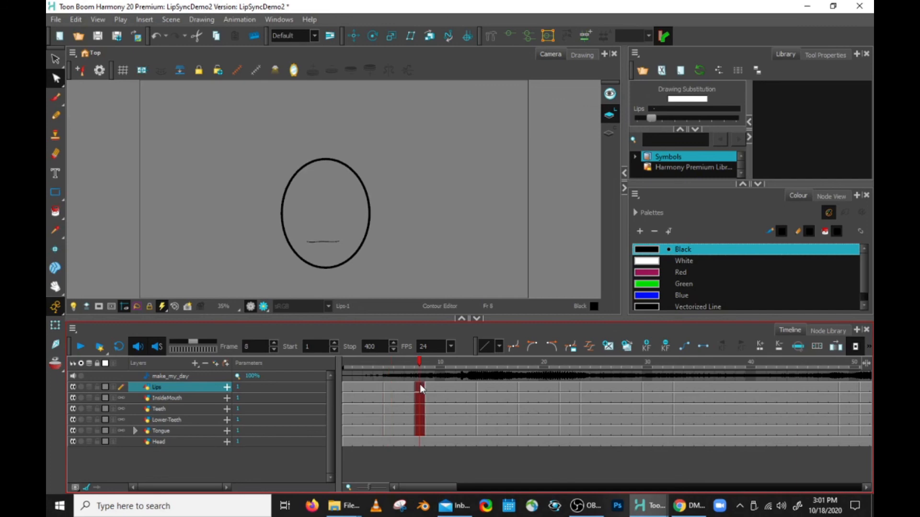
Step: Reapply drawing 1 to the Lips layer at frame 5 so the closed straight mouth is one exposure through frame 8
{"action": "left_click", "coordinate": [389, 392]}
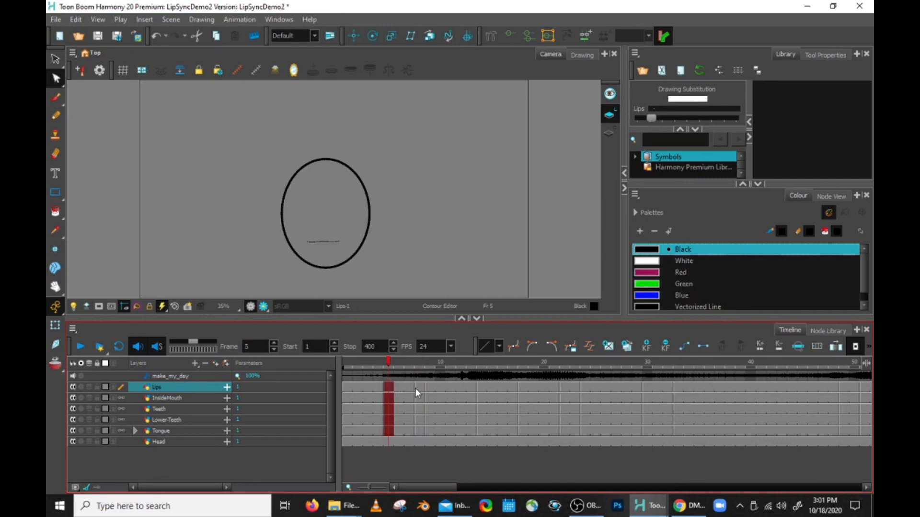
{"action": "left_click", "coordinate": [663, 116]}
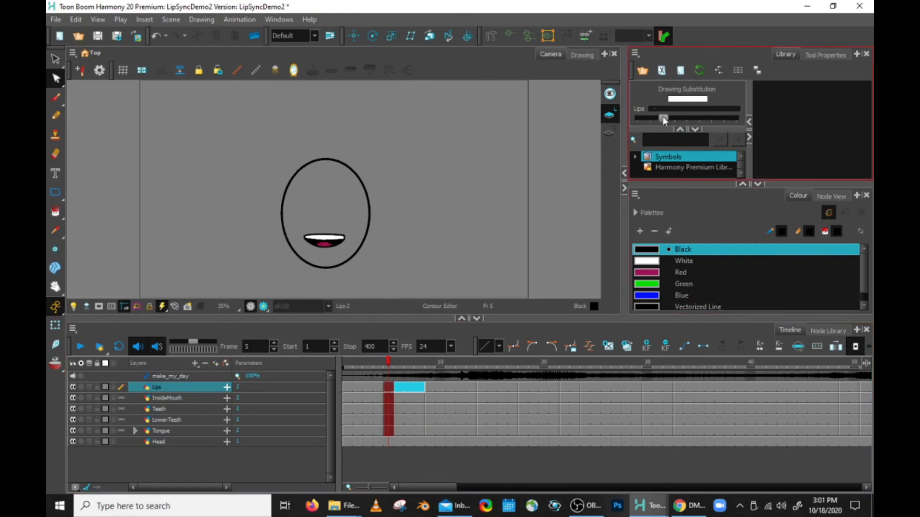
{"action": "left_click_drag", "start_coordinate": [655, 120], "coordinate": [652, 120]}
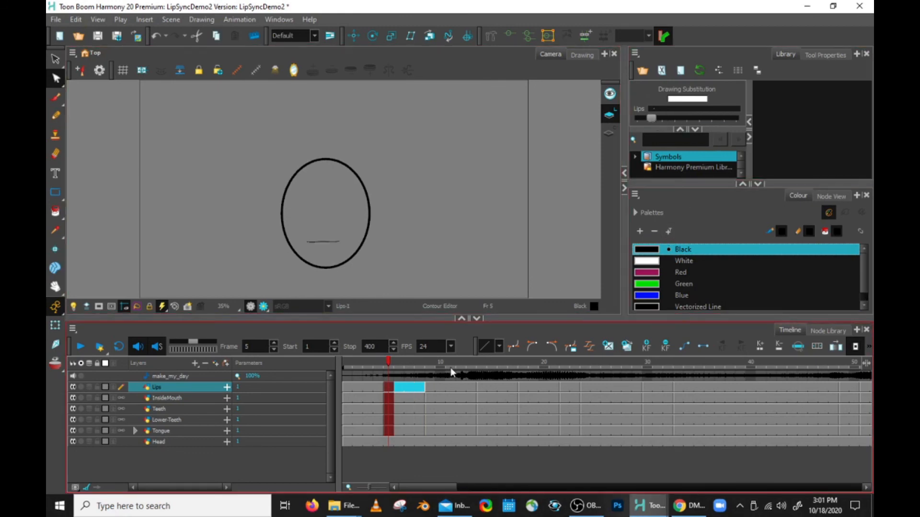
Step: Play the scene twice from frame 3 to check the closed mouth over frames 5 to 8
{"action": "left_click_drag", "start_coordinate": [389, 364], "coordinate": [366, 354]}
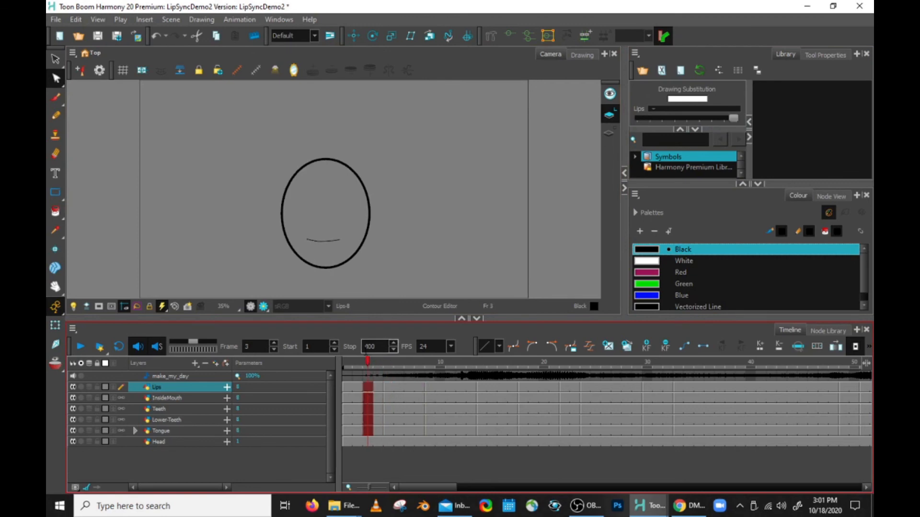
{"action": "left_click", "coordinate": [429, 389]}
{"action": "left_click", "coordinate": [373, 362]}
{"action": "left_click", "coordinate": [80, 346]}
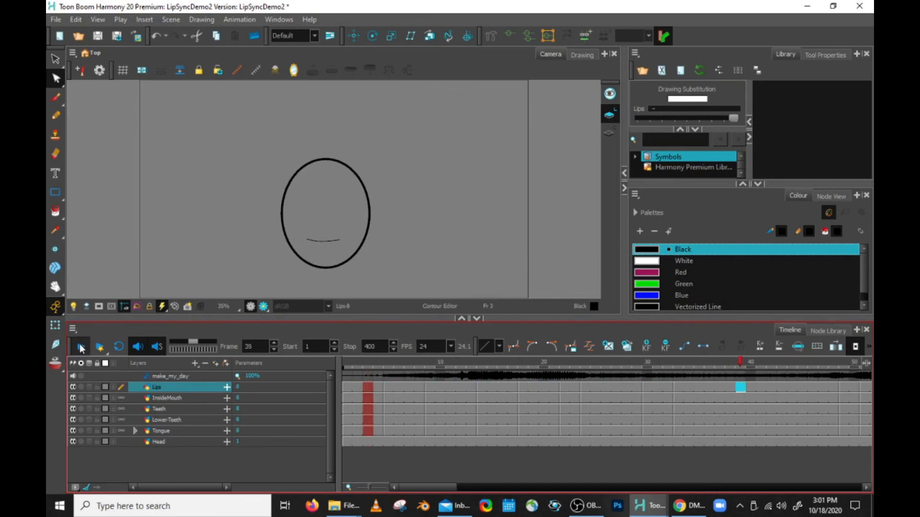
{"action": "left_click", "coordinate": [80, 347]}
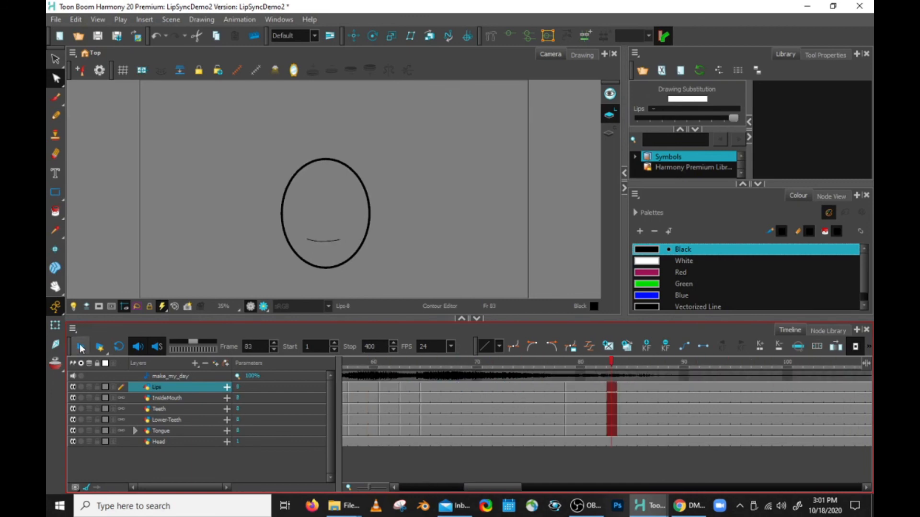
{"action": "left_click_drag", "start_coordinate": [505, 487], "coordinate": [421, 477]}
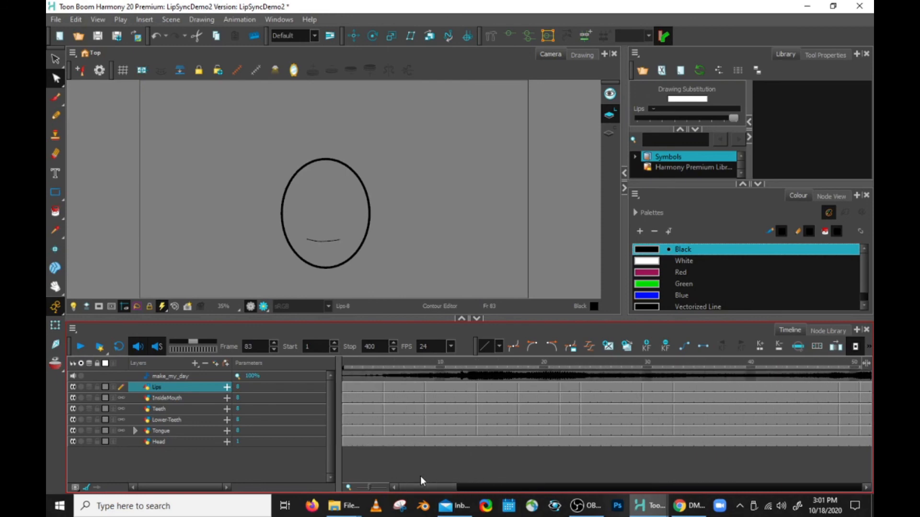
{"action": "left_click", "coordinate": [367, 364]}
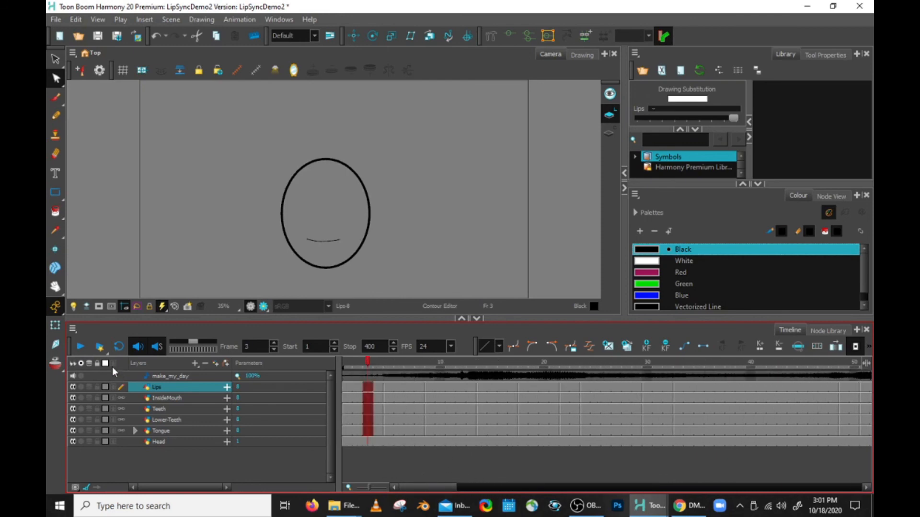
{"action": "left_click", "coordinate": [80, 347]}
{"action": "left_click", "coordinate": [80, 347]}
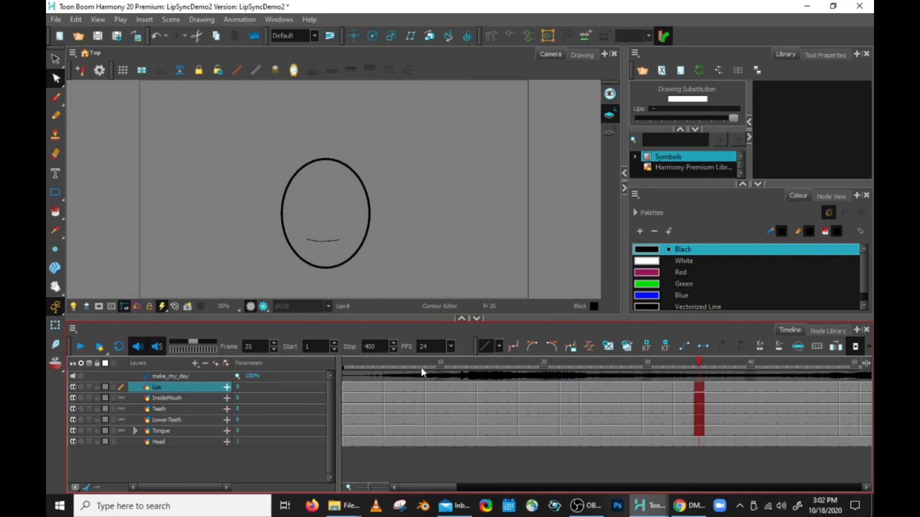
Step: Scrub the mouth shapes up to frame 14 and replay the start of the scene from frame 1
{"action": "left_click", "coordinate": [407, 361]}
{"action": "mouse_move", "coordinate": [417, 368]}
{"action": "left_mouse_down"}
{"action": "mouse_move", "coordinate": [508, 368]}
{"action": "mouse_move", "coordinate": [428, 378]}
{"action": "mouse_move", "coordinate": [490, 384]}
{"action": "mouse_move", "coordinate": [415, 374]}
{"action": "mouse_move", "coordinate": [482, 378]}
{"action": "left_mouse_up"}
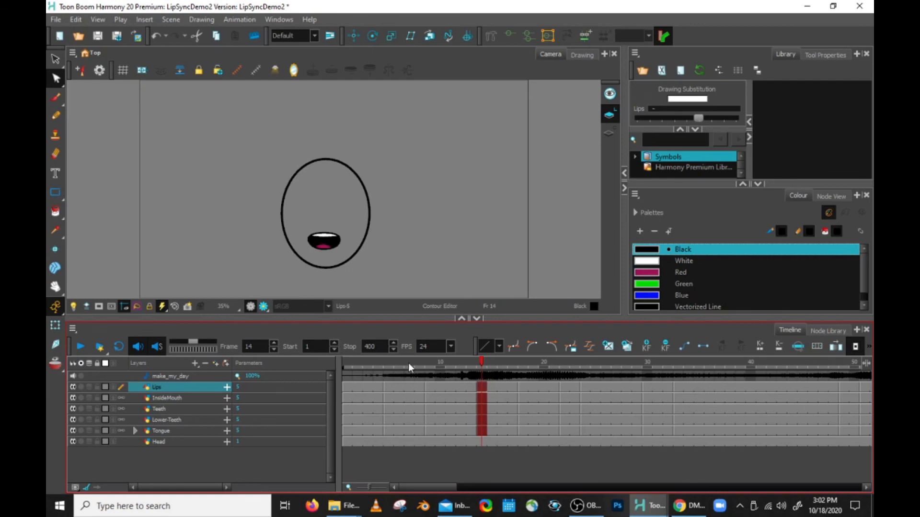
{"action": "left_click", "coordinate": [348, 362]}
{"action": "left_click", "coordinate": [80, 347]}
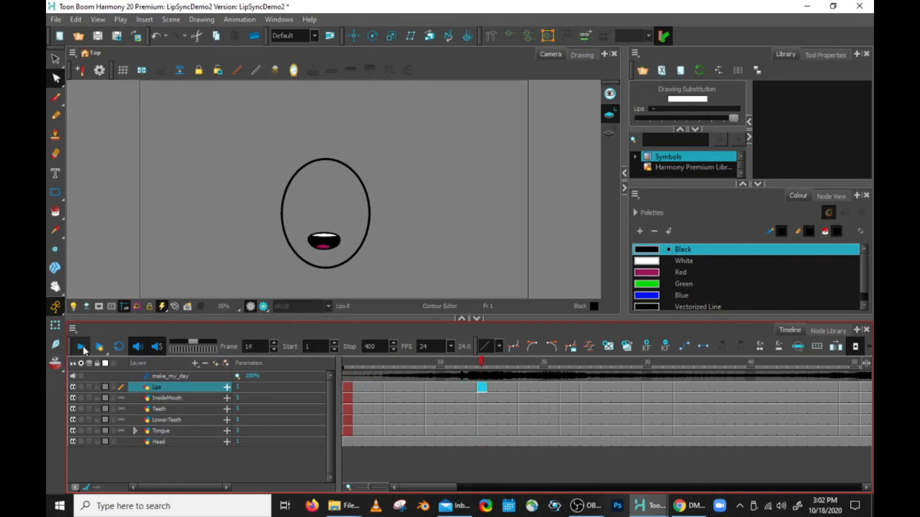
{"action": "left_click_drag", "start_coordinate": [383, 363], "coordinate": [293, 361]}
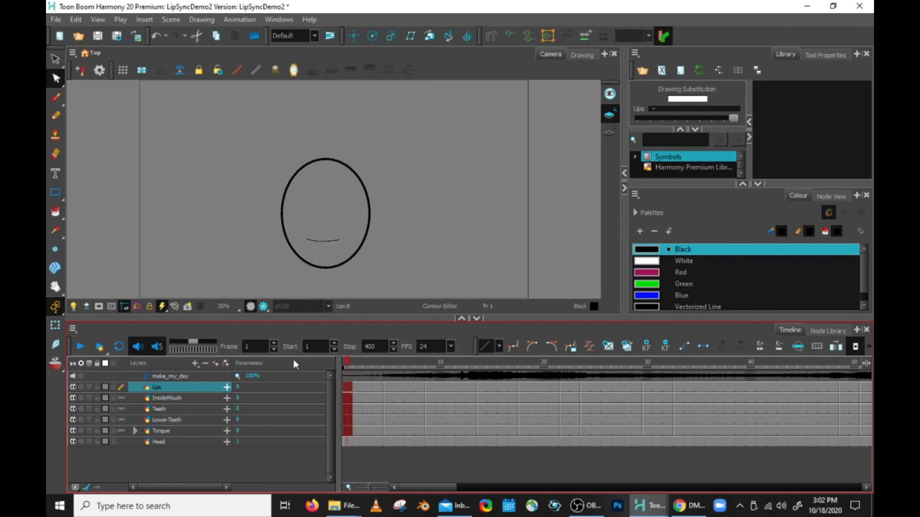
{"action": "left_click", "coordinate": [81, 347]}
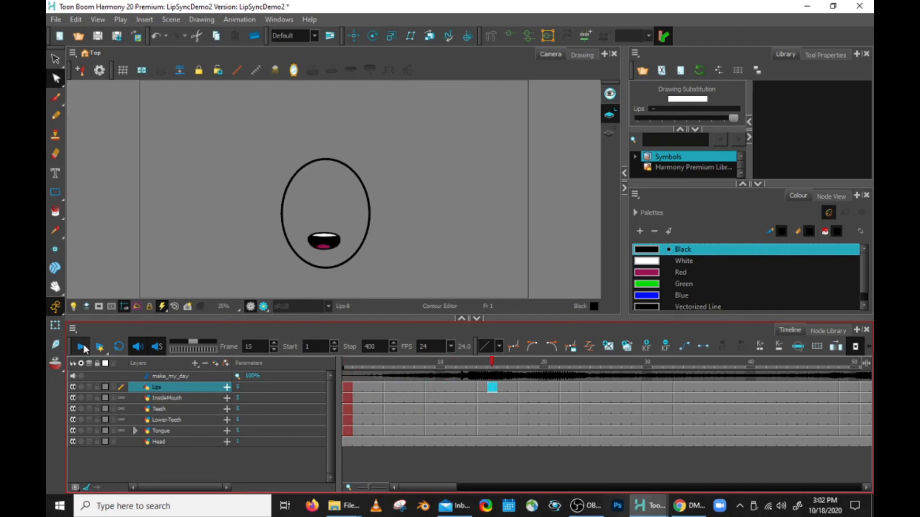
Step: Check the mouth over frames 9 to 12 and change the Lips layer's drawing at frame 9 to drawing 4
{"action": "mouse_move", "coordinate": [424, 361]}
{"action": "left_mouse_down"}
{"action": "mouse_move", "coordinate": [410, 361]}
{"action": "mouse_move", "coordinate": [493, 362]}
{"action": "mouse_move", "coordinate": [441, 363]}
{"action": "left_mouse_up"}
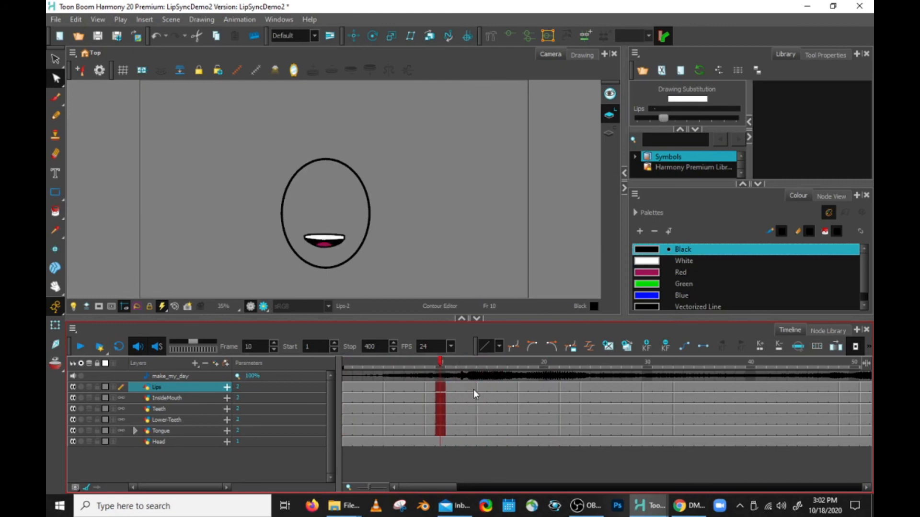
{"action": "left_click", "coordinate": [459, 390]}
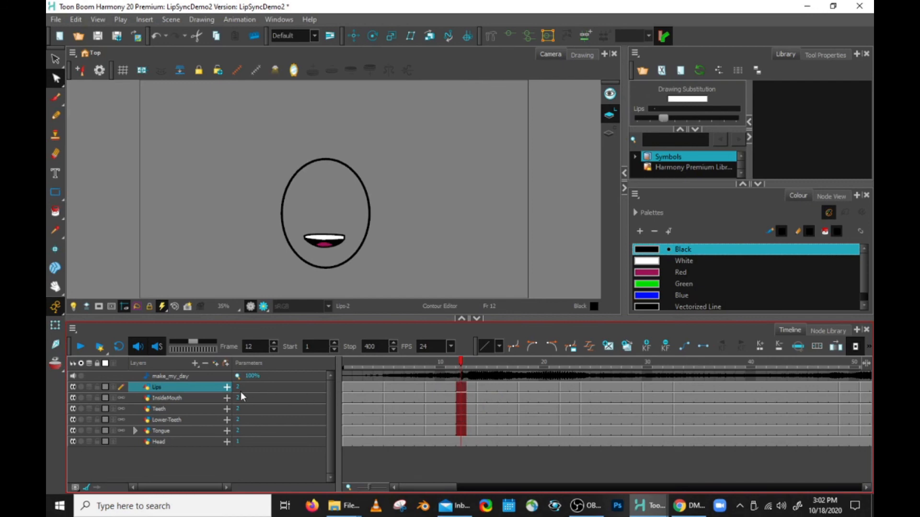
{"action": "left_click", "coordinate": [427, 387]}
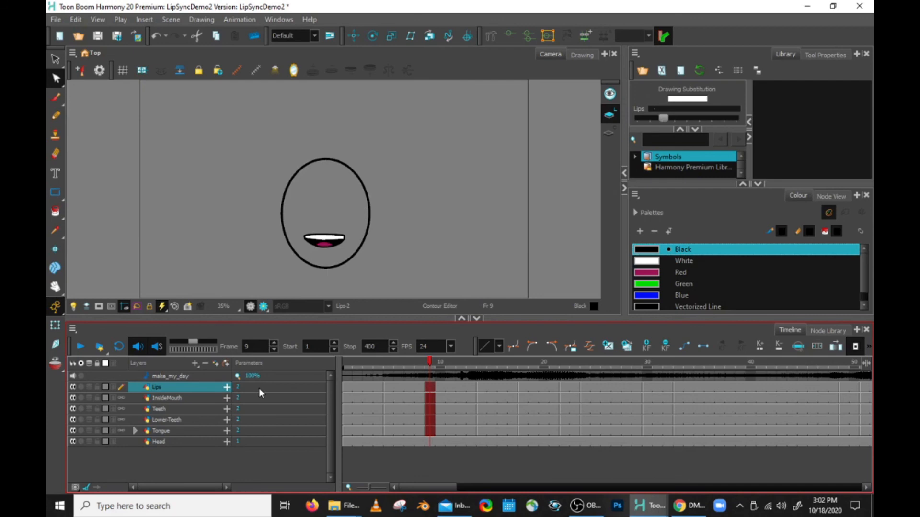
{"action": "key", "text": "bracketright"}
{"action": "key", "text": "bracketright"}
{"action": "key", "text": "bracketright"}
{"action": "key", "text": "bracketright"}
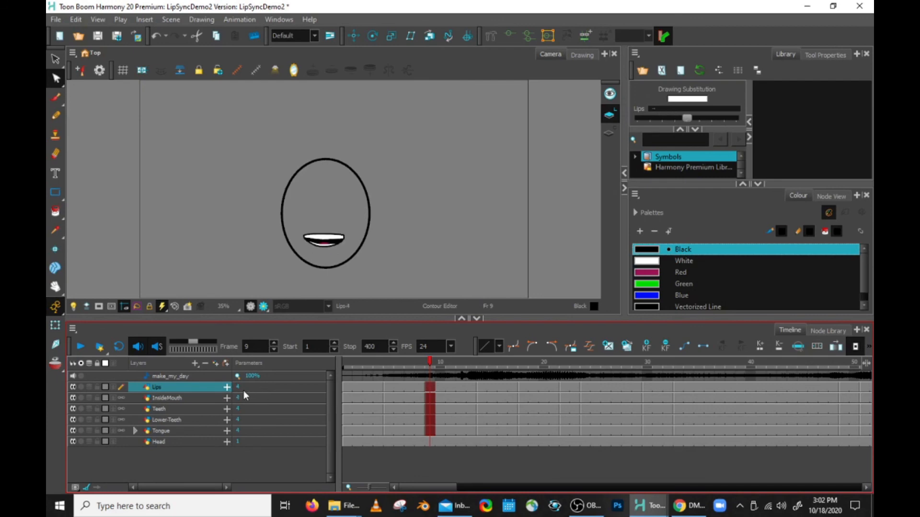
Step: Try other mouth shapes on the Lips layer for the exposure starting at frame 9 and set it to drawing 2
{"action": "key", "text": "bracketright"}
{"action": "key", "text": "bracketright"}
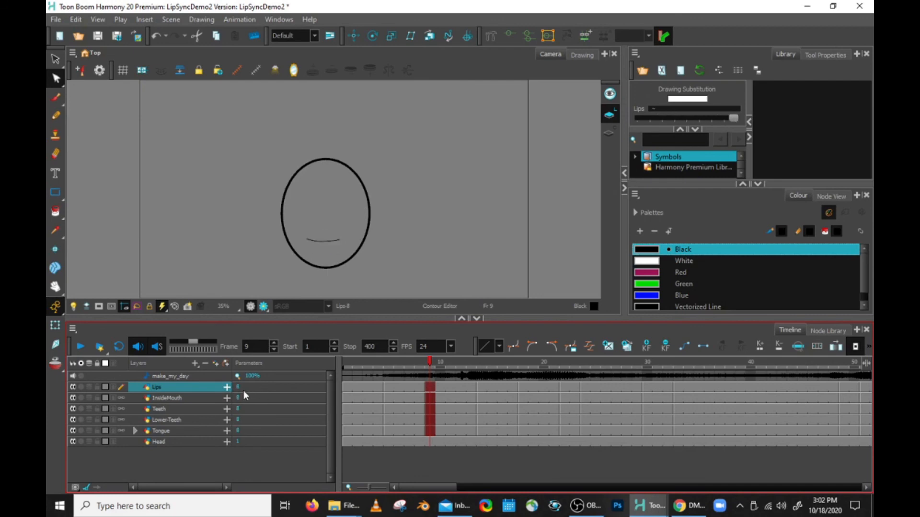
{"action": "left_click", "coordinate": [462, 387]}
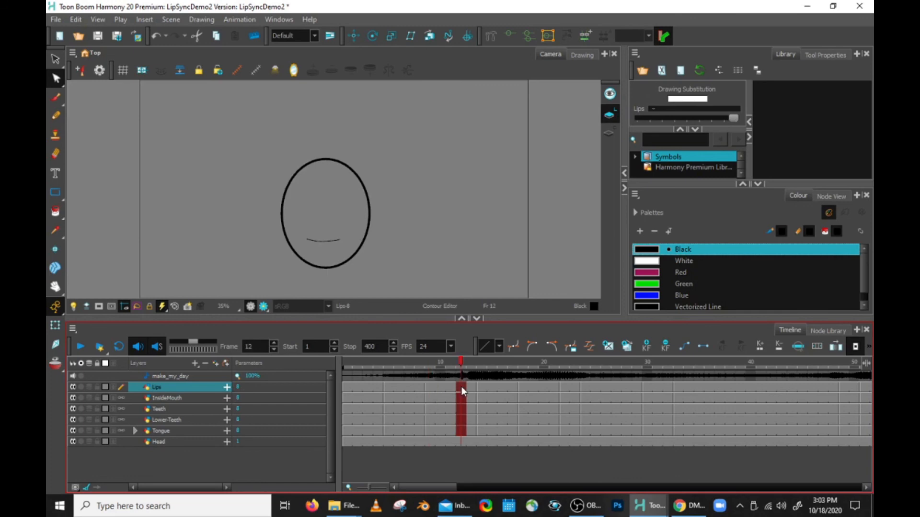
{"action": "key", "text": "bracketleft"}
{"action": "key", "text": "bracketleft"}
{"action": "key", "text": "bracketleft"}
{"action": "key", "text": "bracketleft"}
{"action": "key", "text": "bracketleft"}
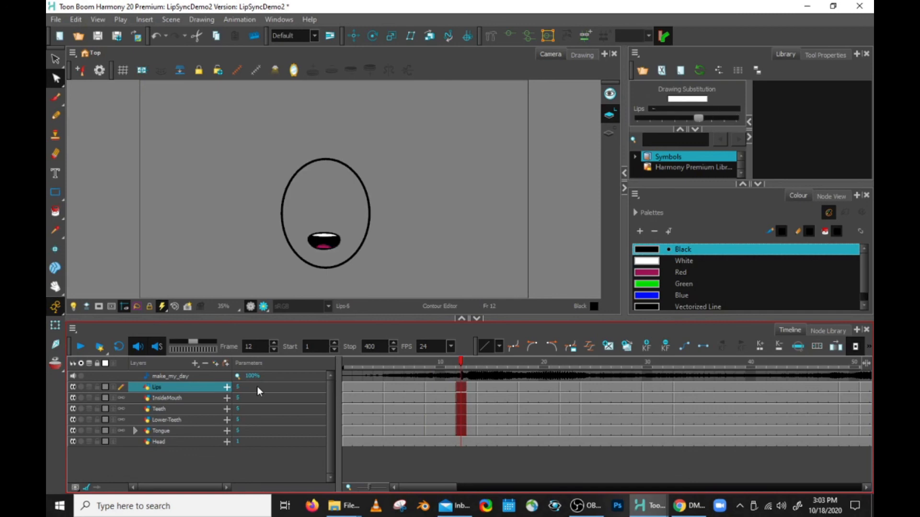
{"action": "key", "text": "bracketleft"}
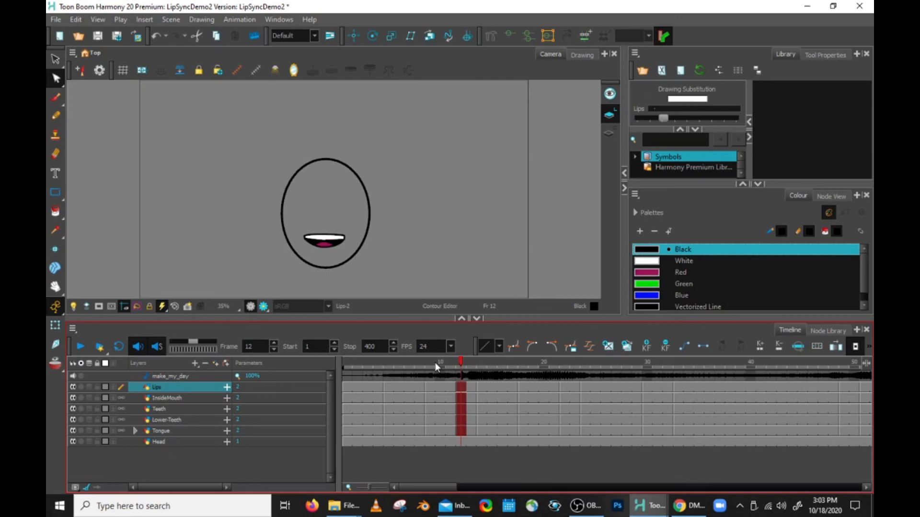
Step: Play the scene from frame 1 and scrub the mouth shapes up to frame 25 to check the lip-sync
{"action": "left_click", "coordinate": [346, 365]}
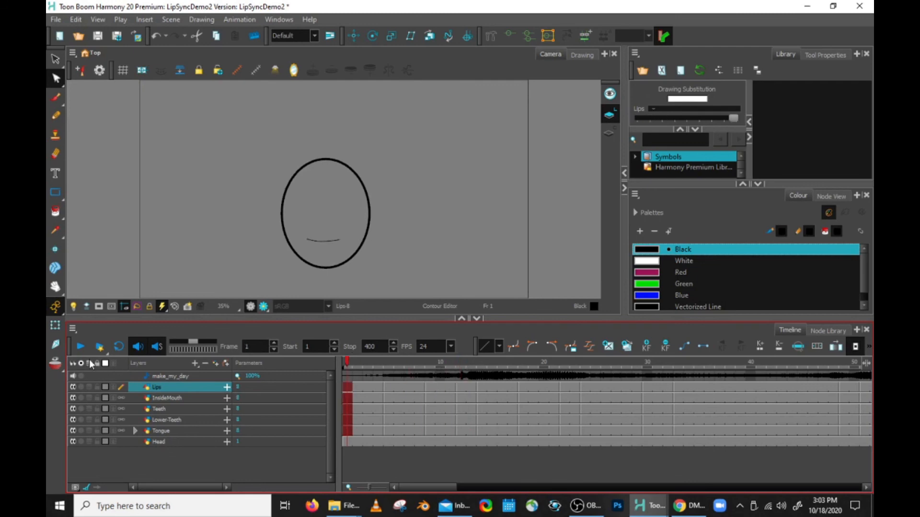
{"action": "left_click", "coordinate": [81, 347]}
{"action": "left_click", "coordinate": [81, 347]}
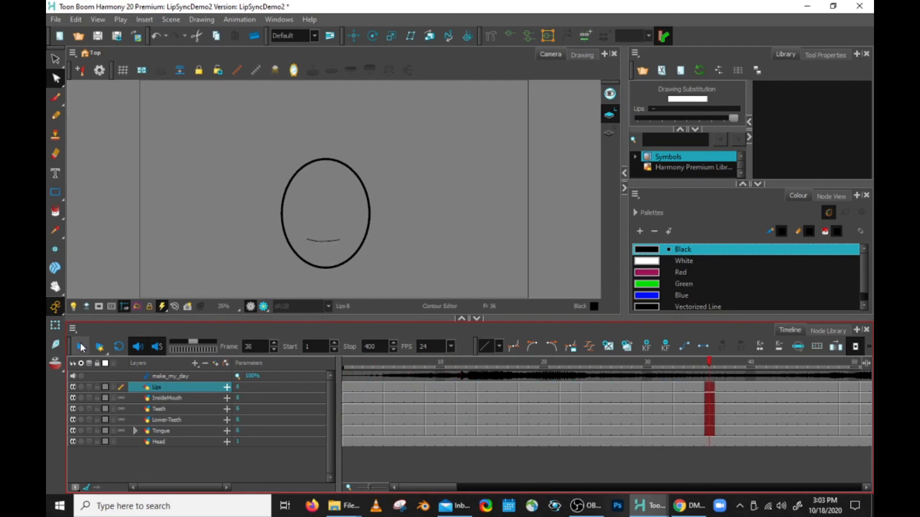
{"action": "left_click_drag", "start_coordinate": [442, 359], "coordinate": [590, 368]}
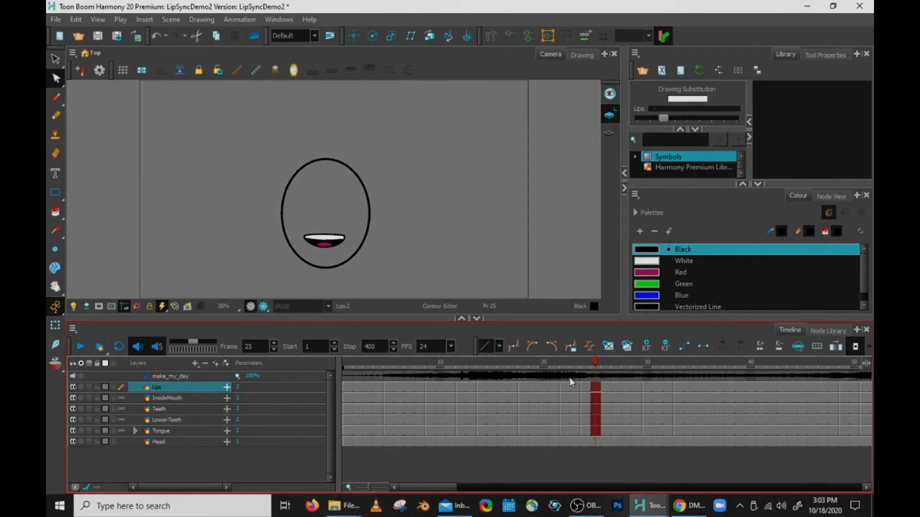
{"action": "left_click", "coordinate": [798, 250]}
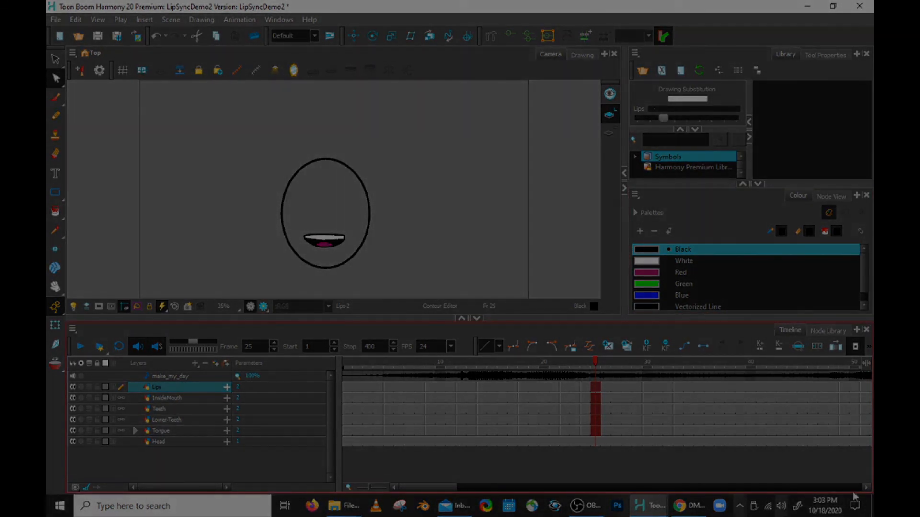